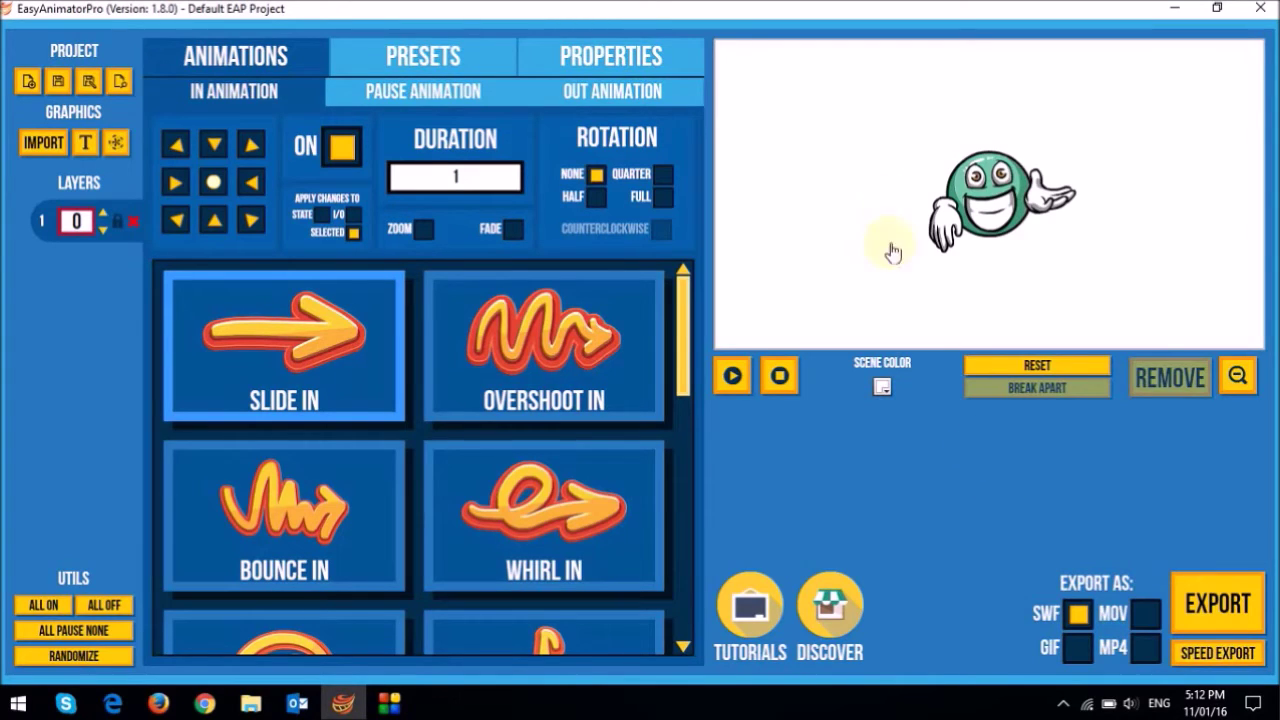
# Step: Remove the grinning green character from the canvas and confirm the deletion
pyautogui.click(972, 180)
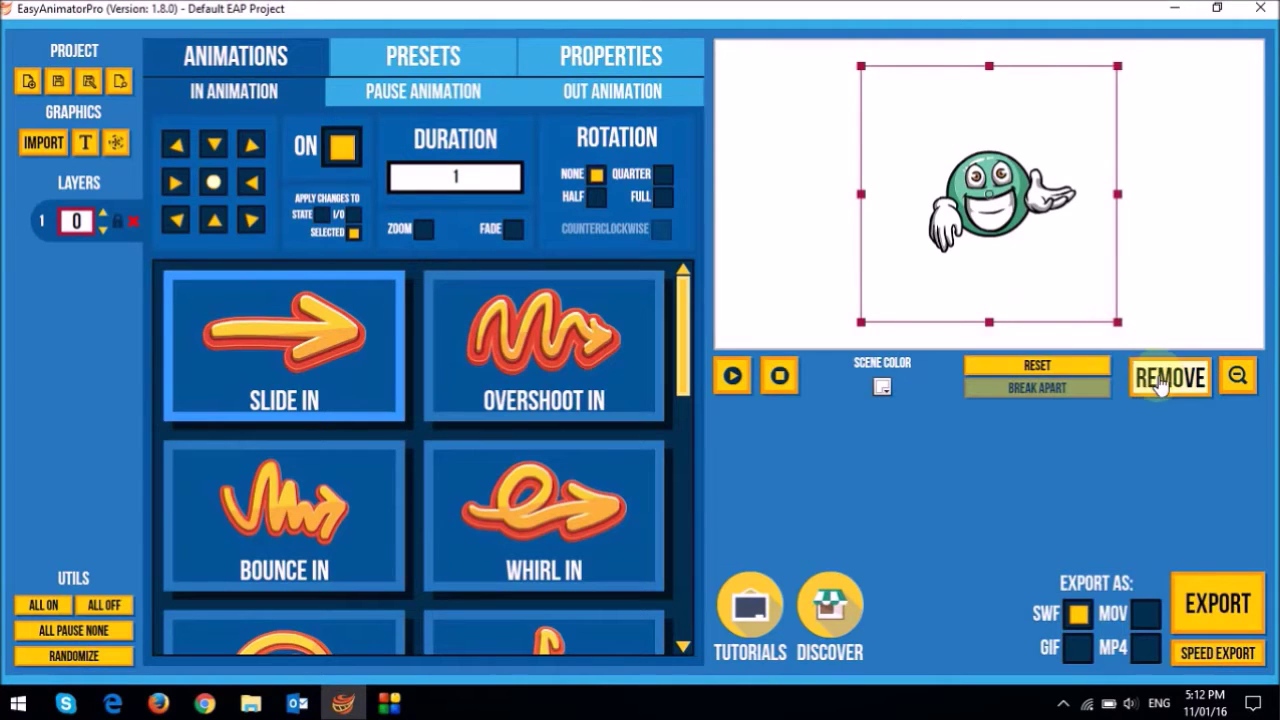
pyautogui.click(1168, 377)
pyautogui.click(620, 397)
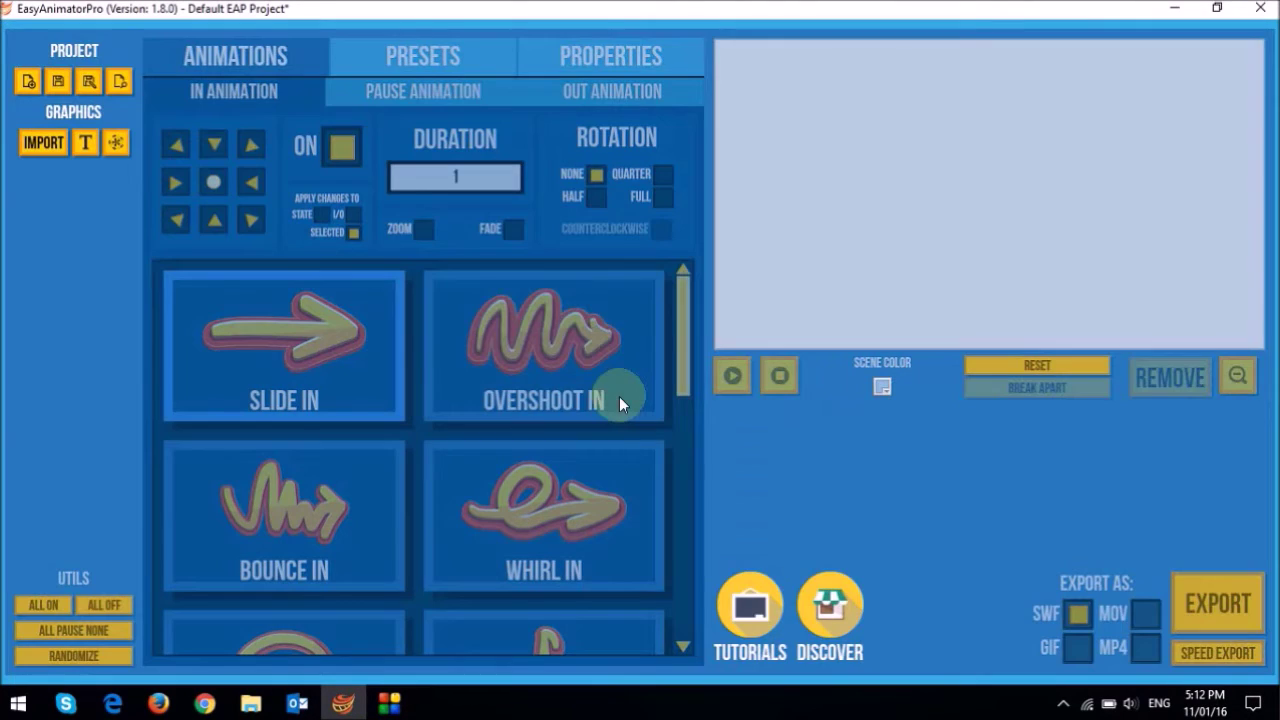
# Step: Import Man_head_5, Mustache and Sunglasses from Pictures > AG-Pics (Demo) > EAP Demo SVGs
pyautogui.click(43, 143)
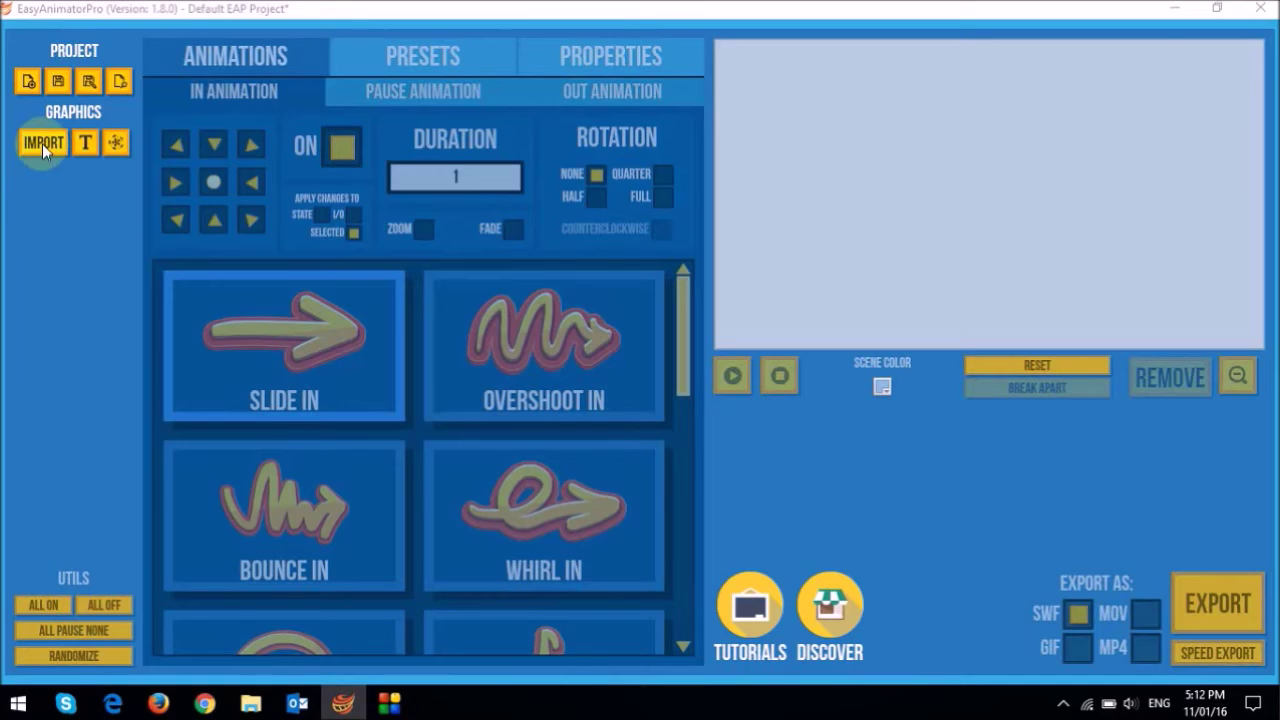
pyautogui.scroll(4, 240, 190)
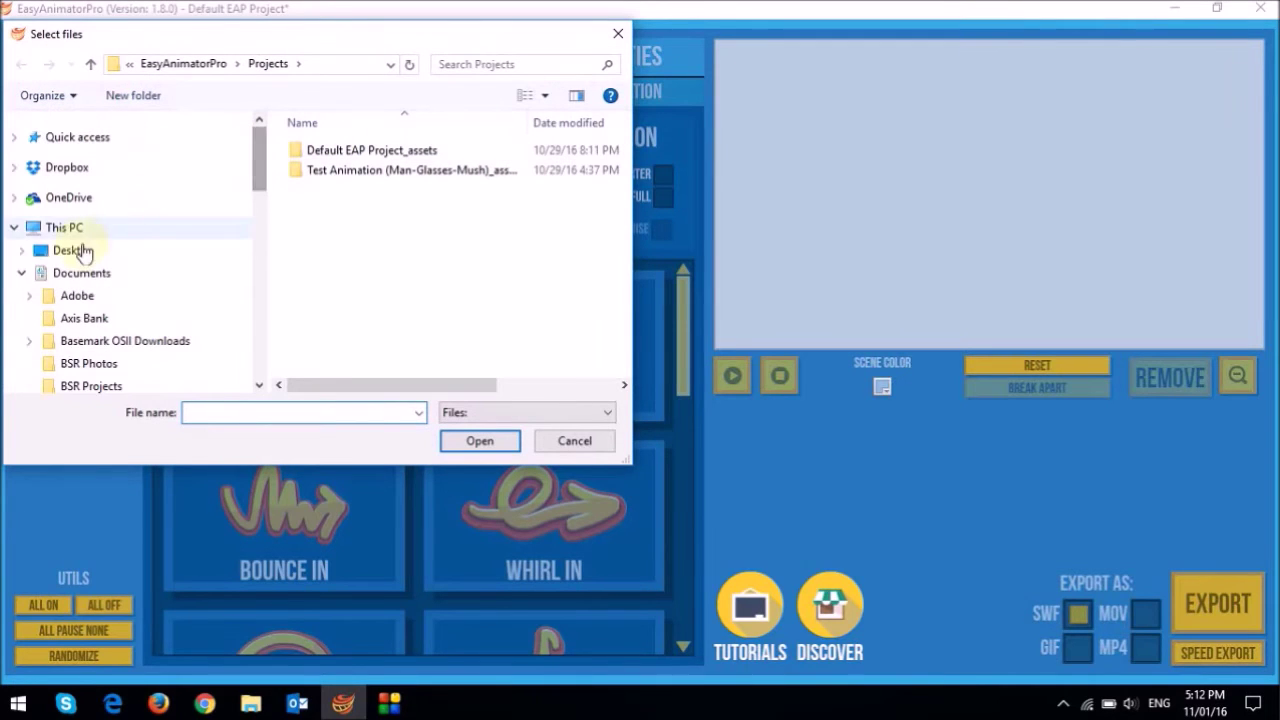
pyautogui.click(24, 276)
pyautogui.click(24, 340)
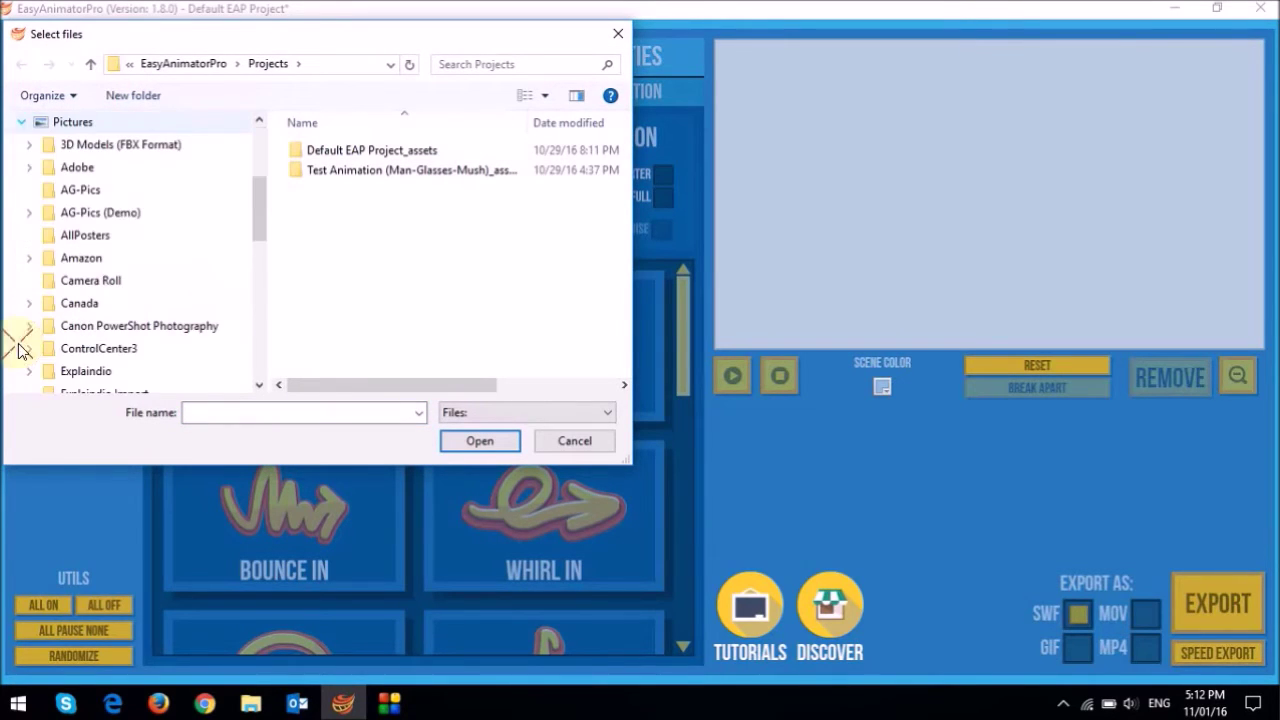
pyautogui.click(28, 212)
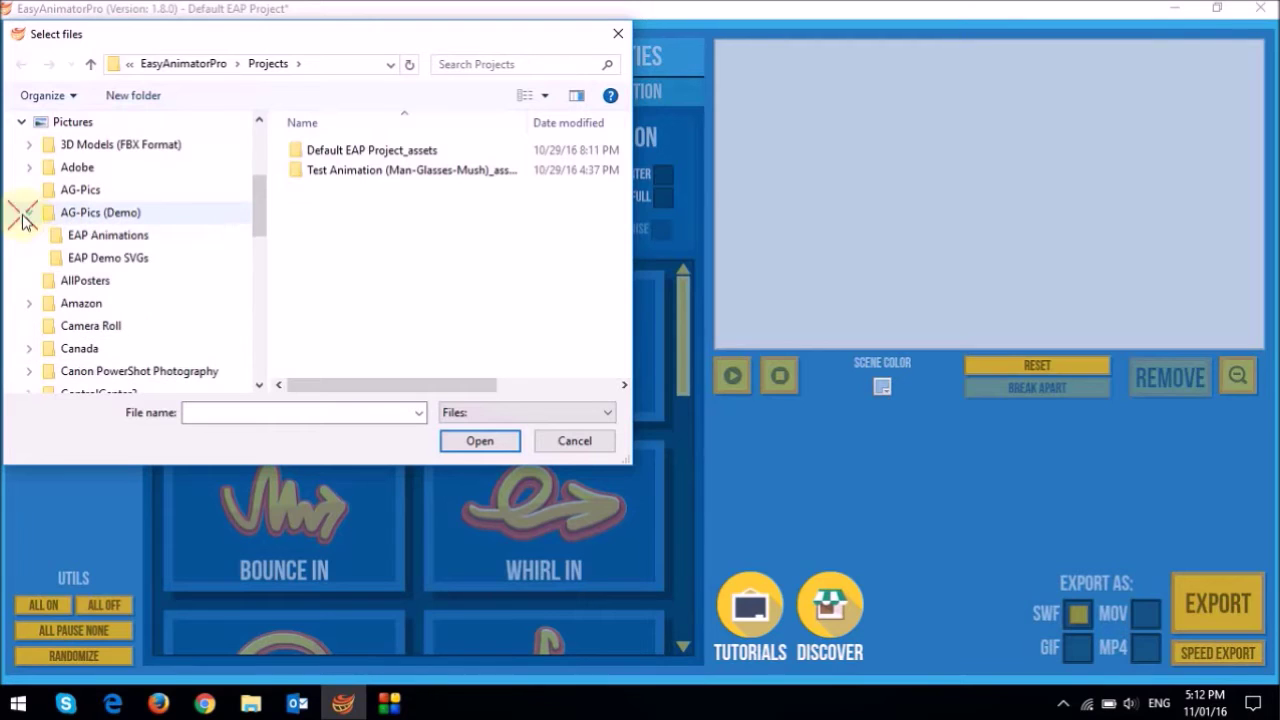
pyautogui.click(108, 258)
pyautogui.scroll(-2, 626, 281)
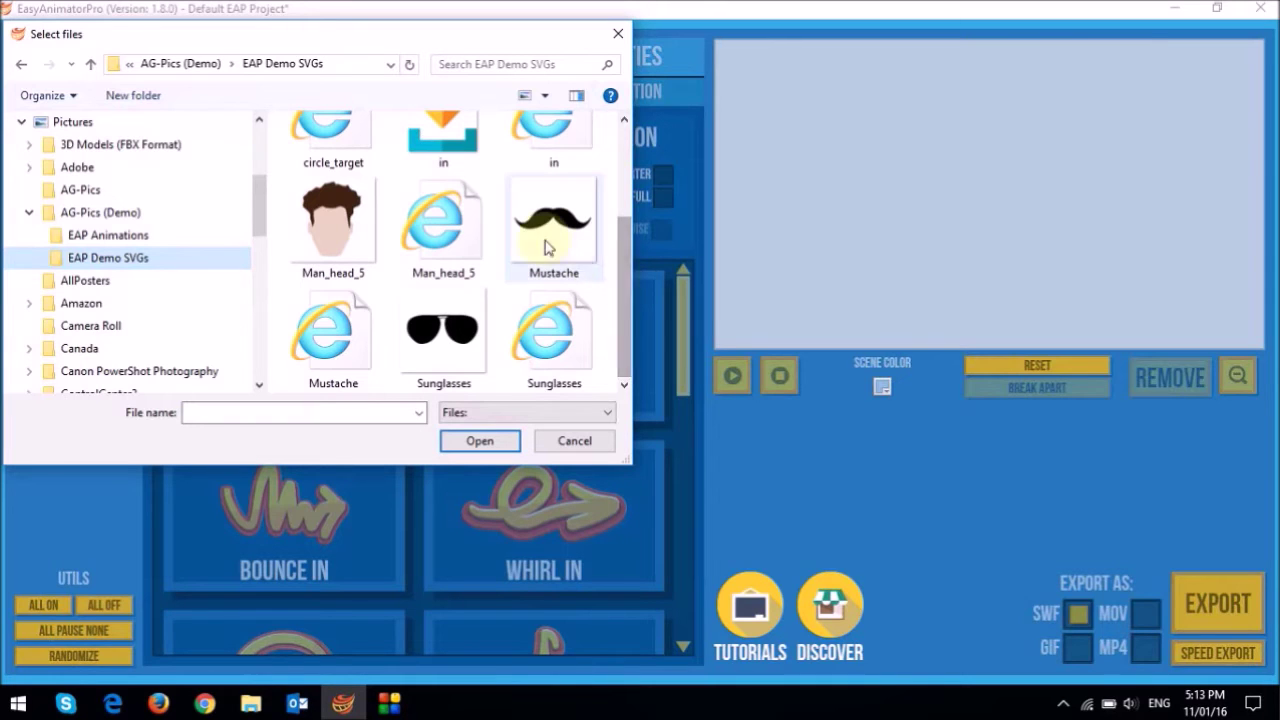
pyautogui.click(430, 258)
pyautogui.keyDown('ctrl'); pyautogui.click(333, 330); pyautogui.keyUp('ctrl')
pyautogui.keyDown('ctrl'); pyautogui.click(545, 330); pyautogui.keyUp('ctrl')
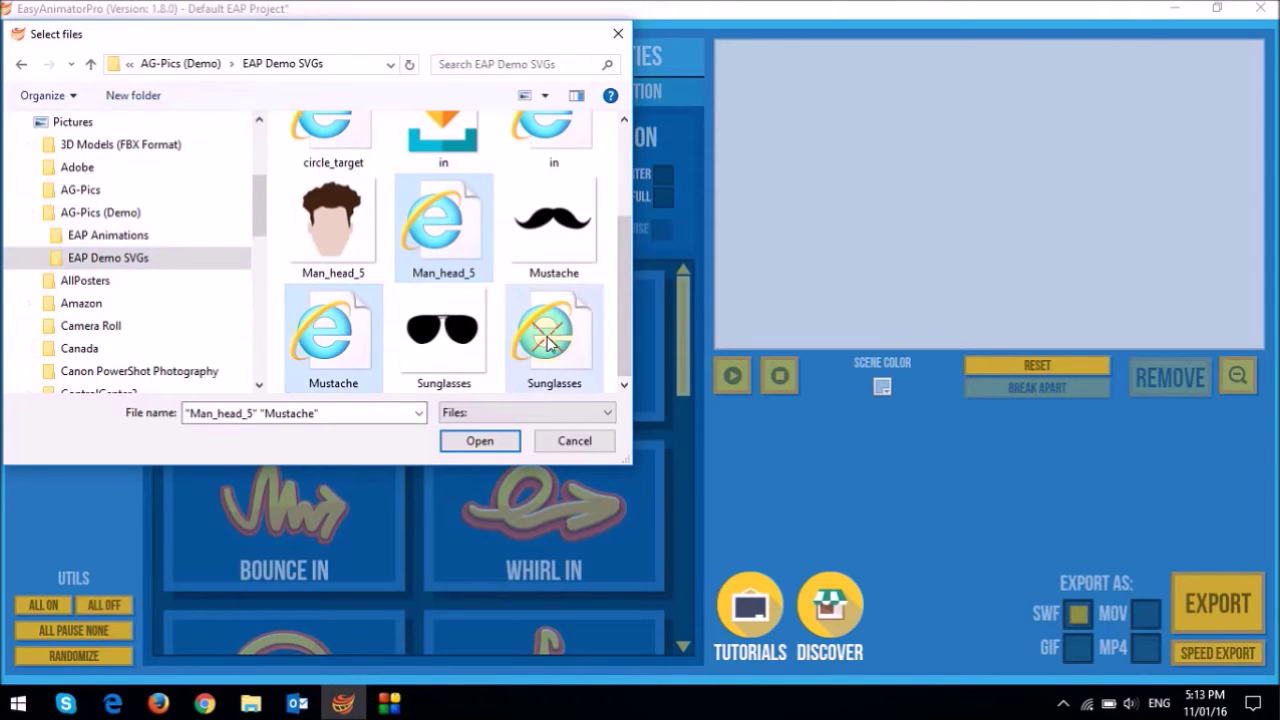
pyautogui.click(500, 441)
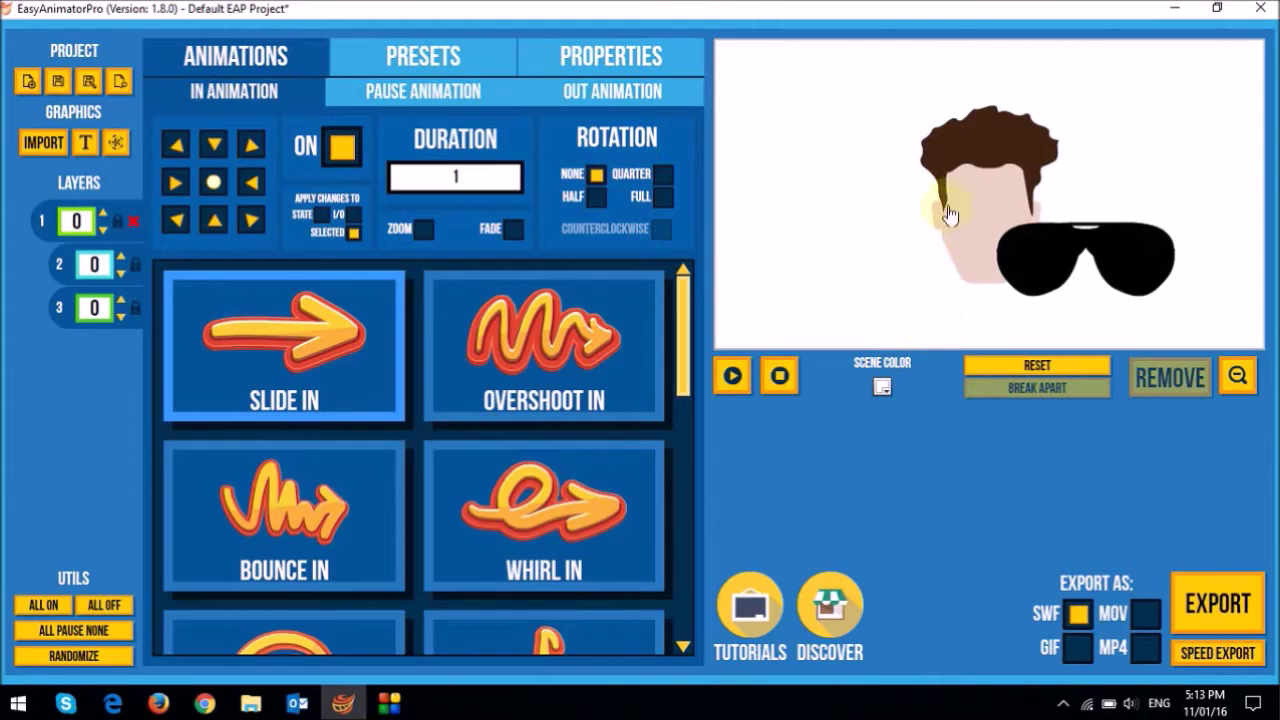
# Step: Move the head graphic up and left and enlarge it
pyautogui.click(983, 184)
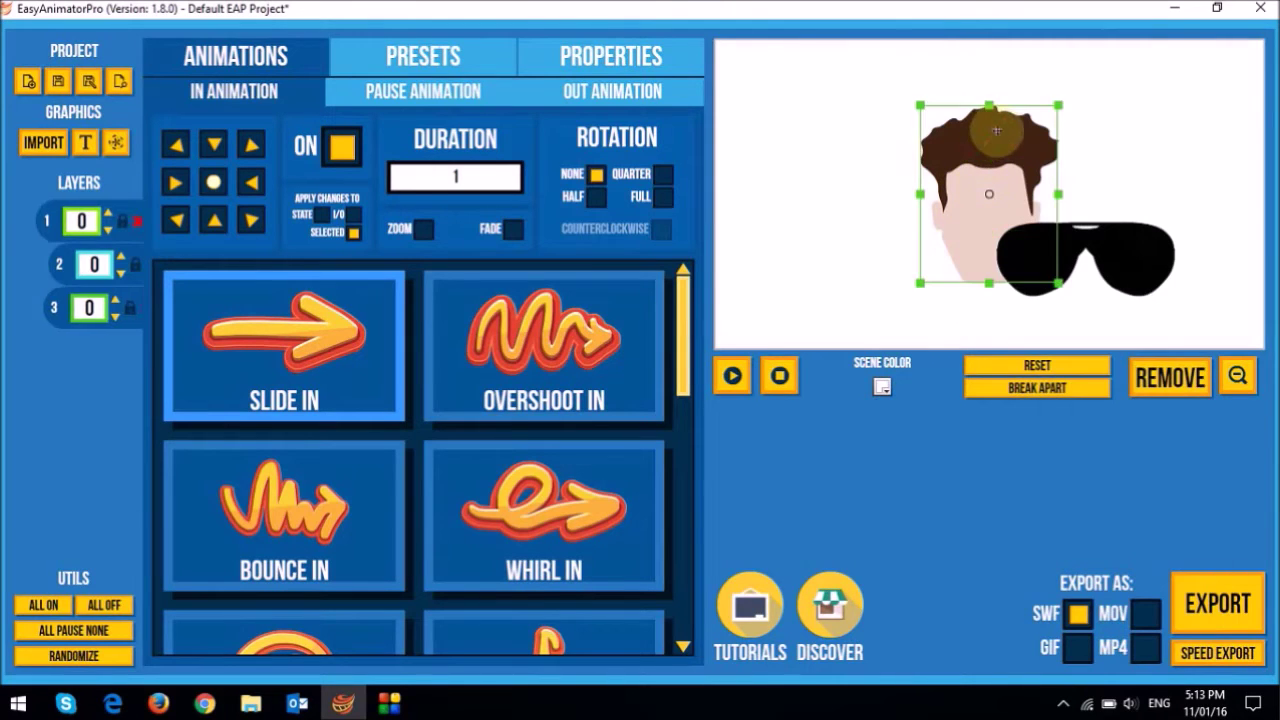
pyautogui.moveTo(997, 131); pyautogui.dragTo(955, 96)
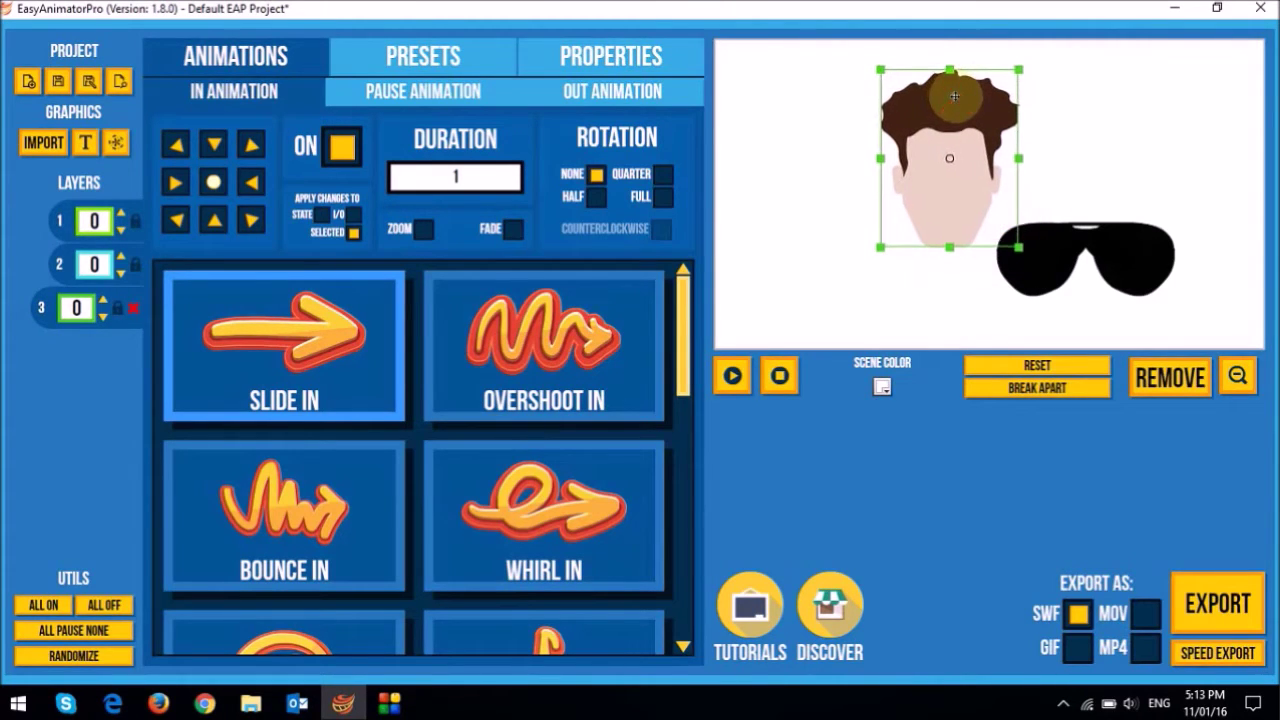
pyautogui.moveTo(1018, 246); pyautogui.dragTo(1029, 271)
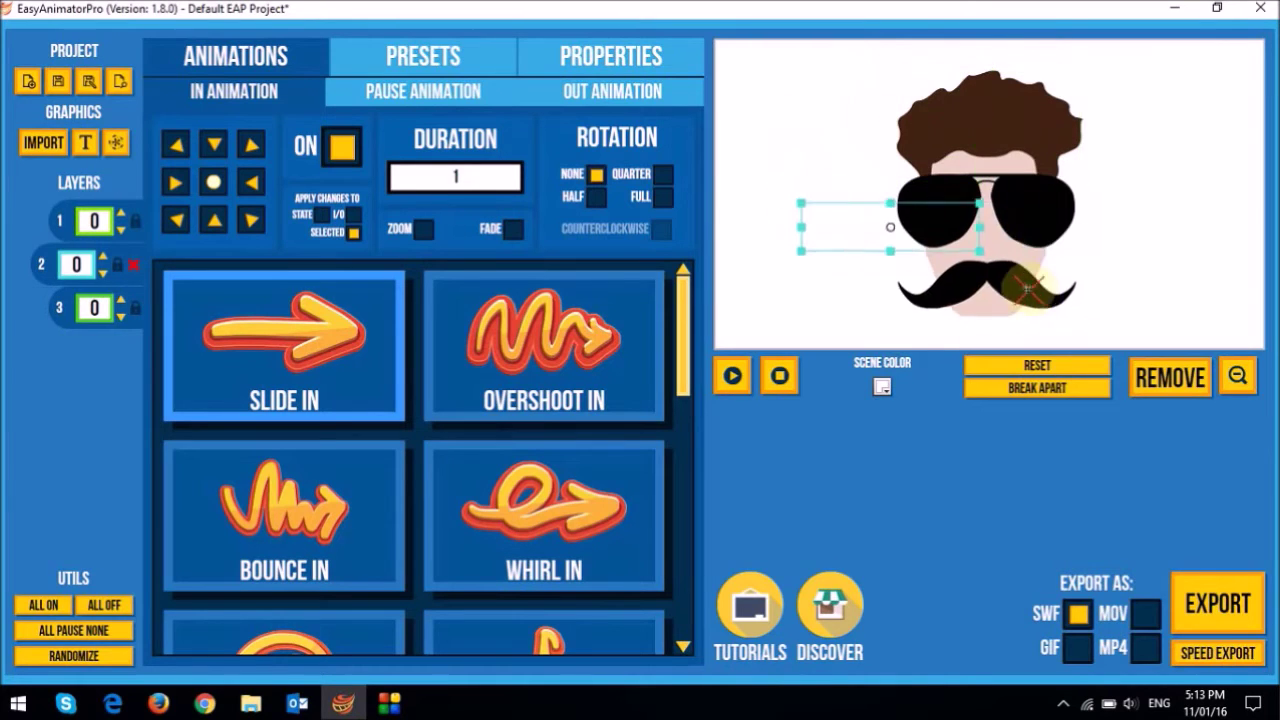
# Step: Position the sunglasses over the eyes and the moustache below the nose
pyautogui.moveTo(1040, 212); pyautogui.dragTo(985, 224)
pyautogui.click(990, 280)
pyautogui.click(985, 220)
pyautogui.click(988, 270)
pyautogui.click(1008, 287)
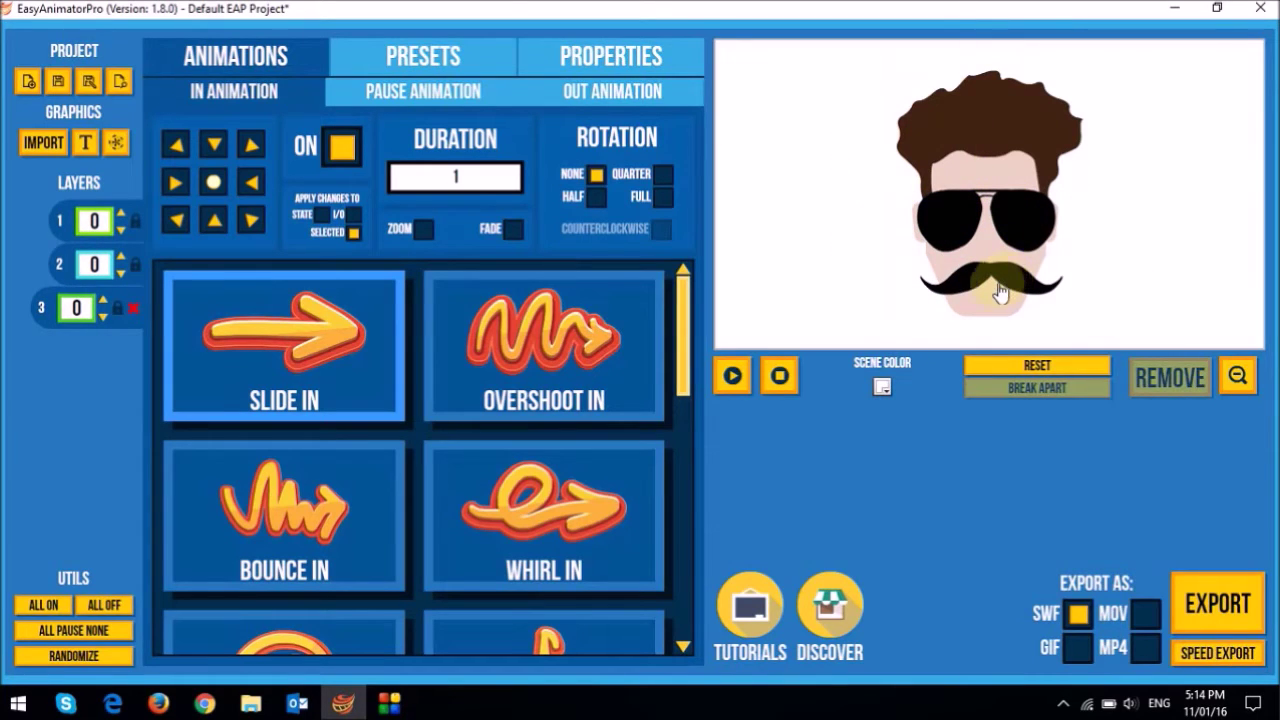
# Step: View the ready-made animation presets list, then return to the animation effect settings
pyautogui.click(428, 60)
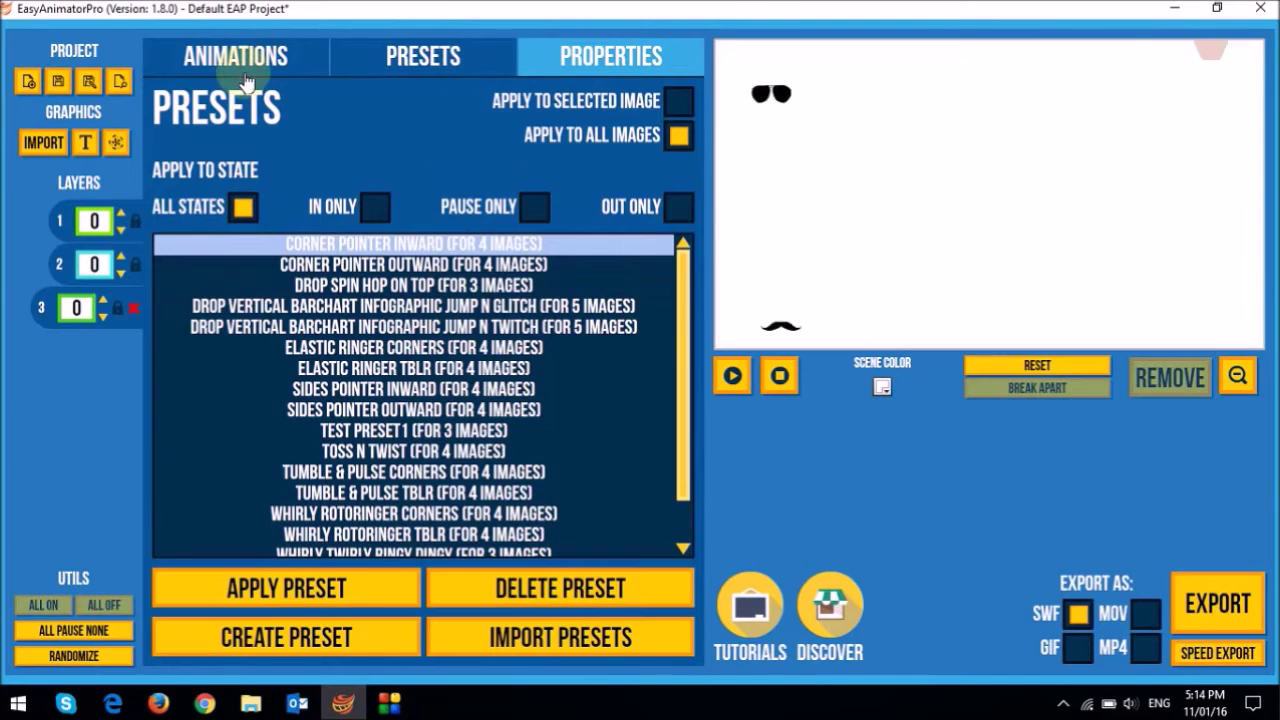
pyautogui.click(252, 62)
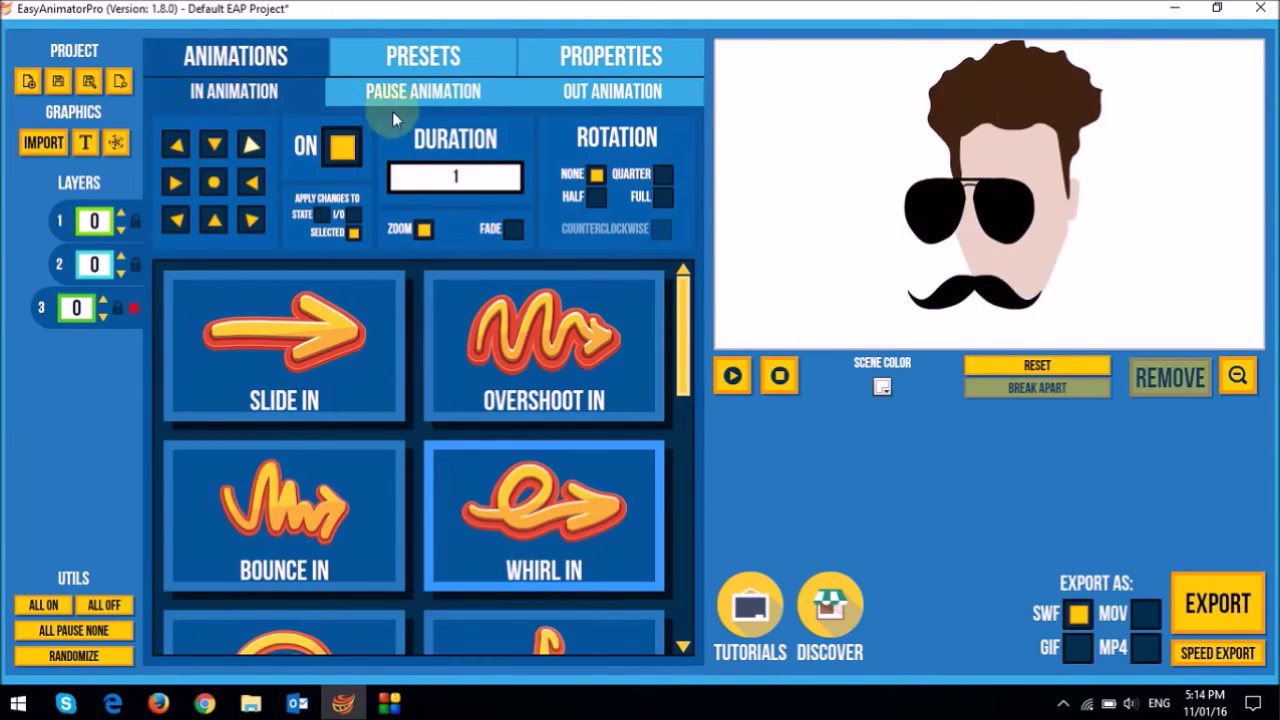
# Step: Check each layer's pause effect: head uses Jump Top Right, layer 2 Jump Bottom Left
pyautogui.click(440, 92)
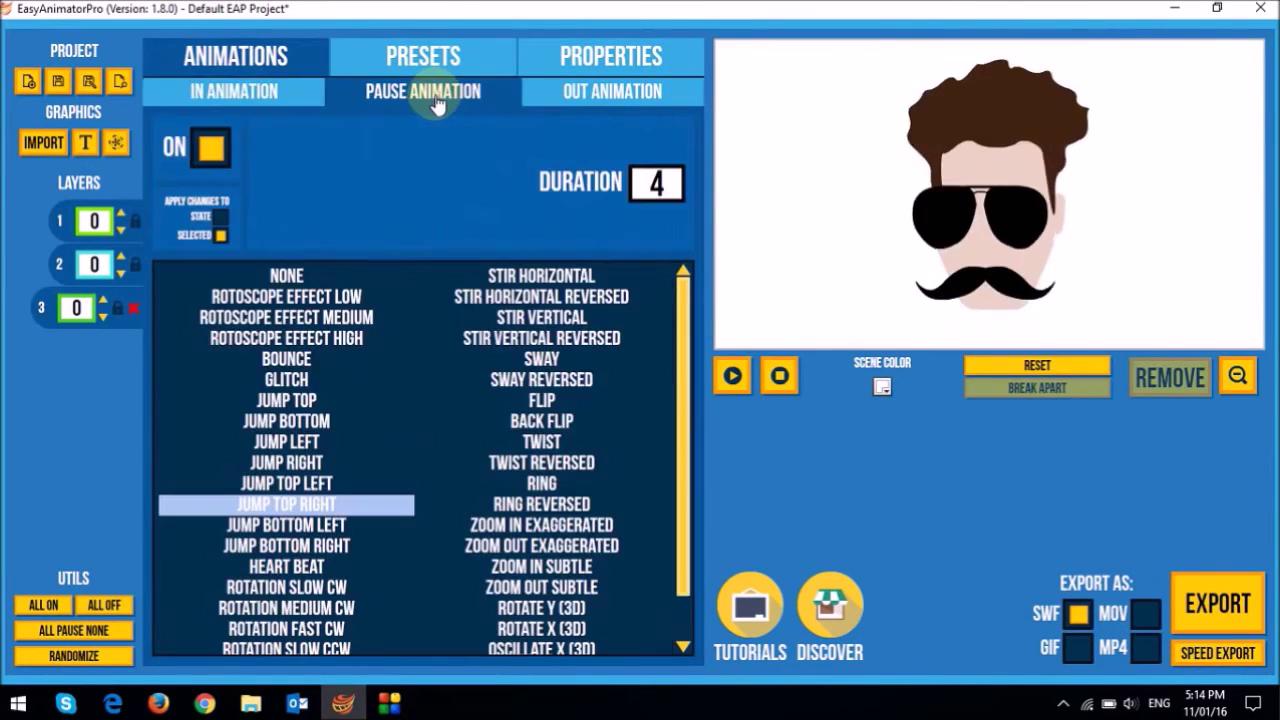
pyautogui.click(42, 218)
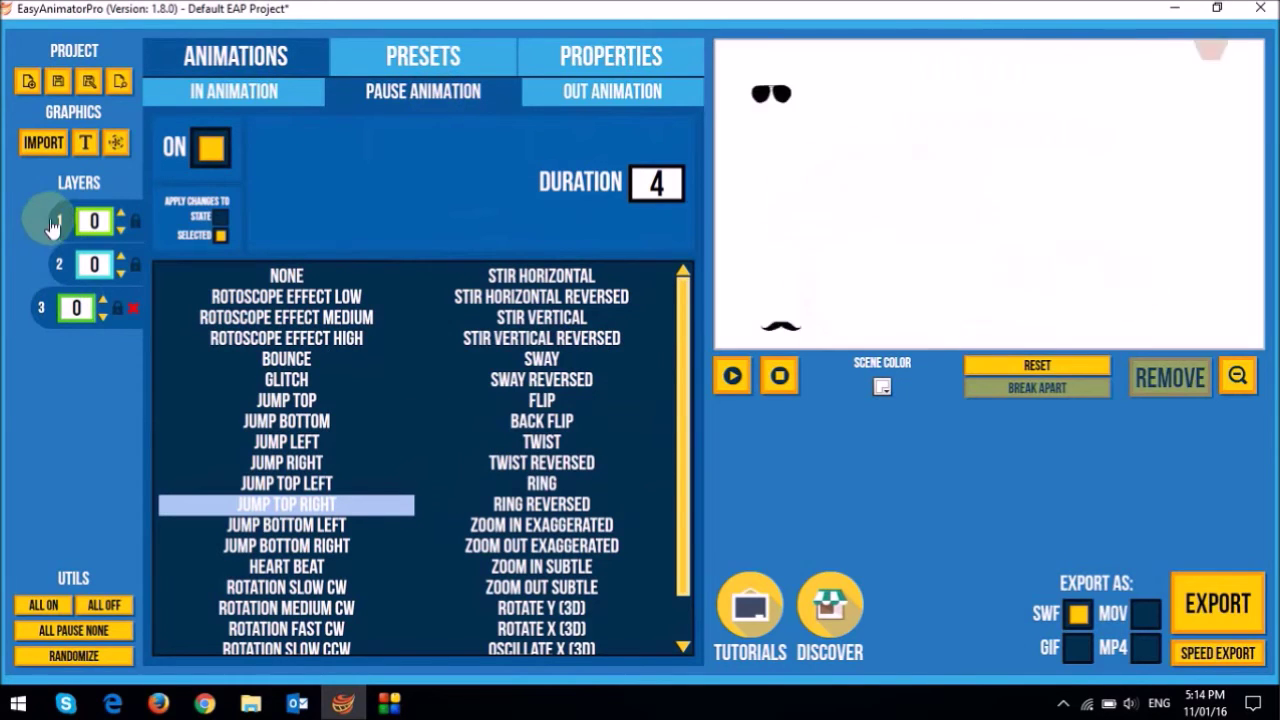
pyautogui.click(55, 265)
pyautogui.click(58, 307)
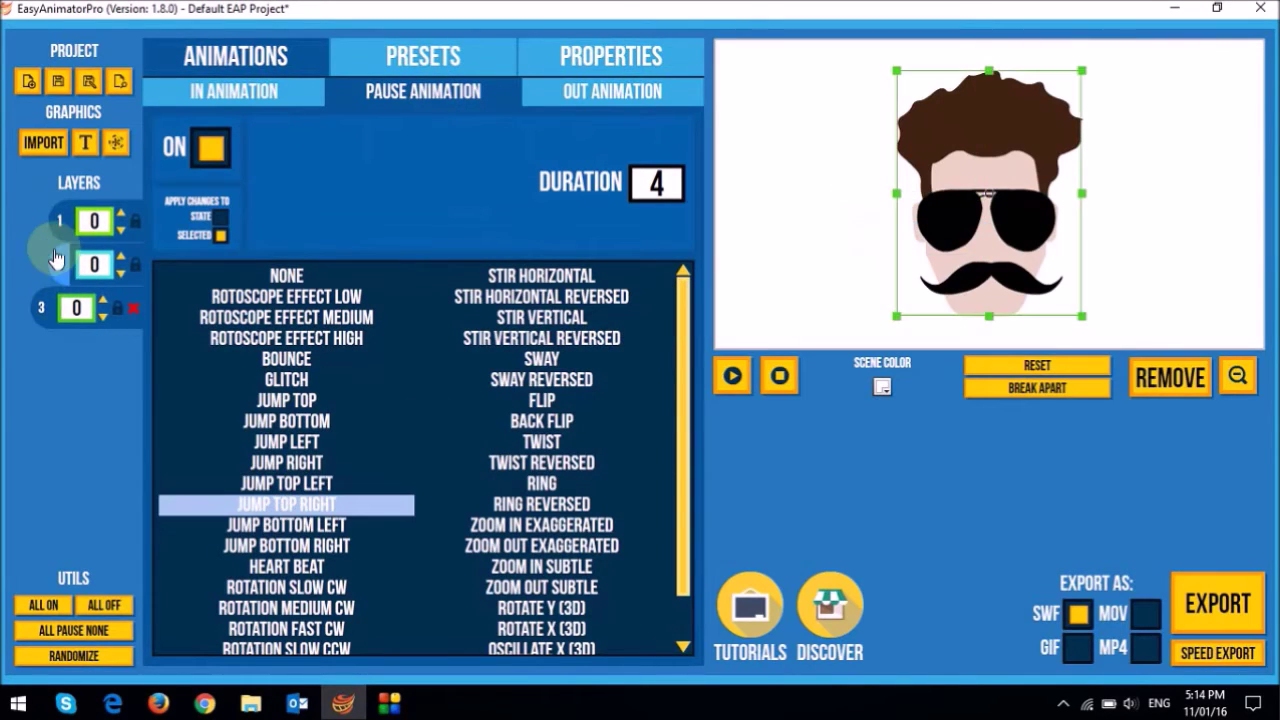
pyautogui.click(43, 218)
pyautogui.click(55, 266)
pyautogui.click(56, 306)
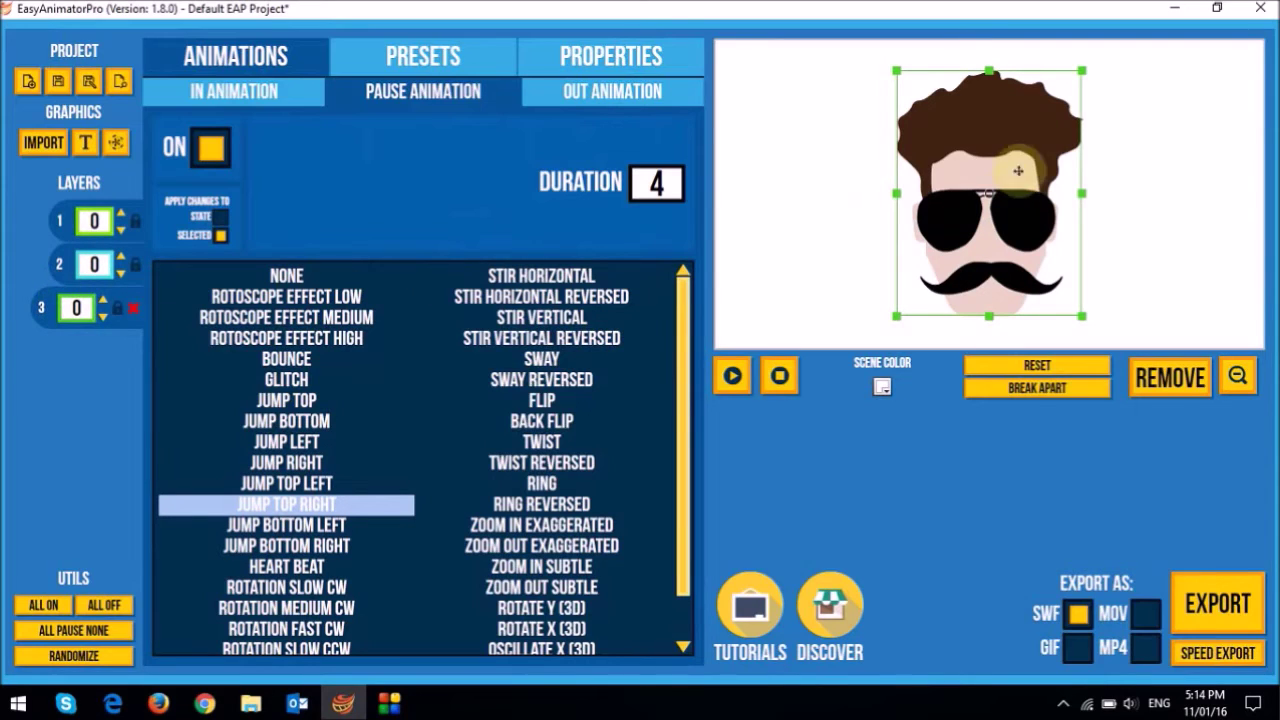
pyautogui.click(420, 283)
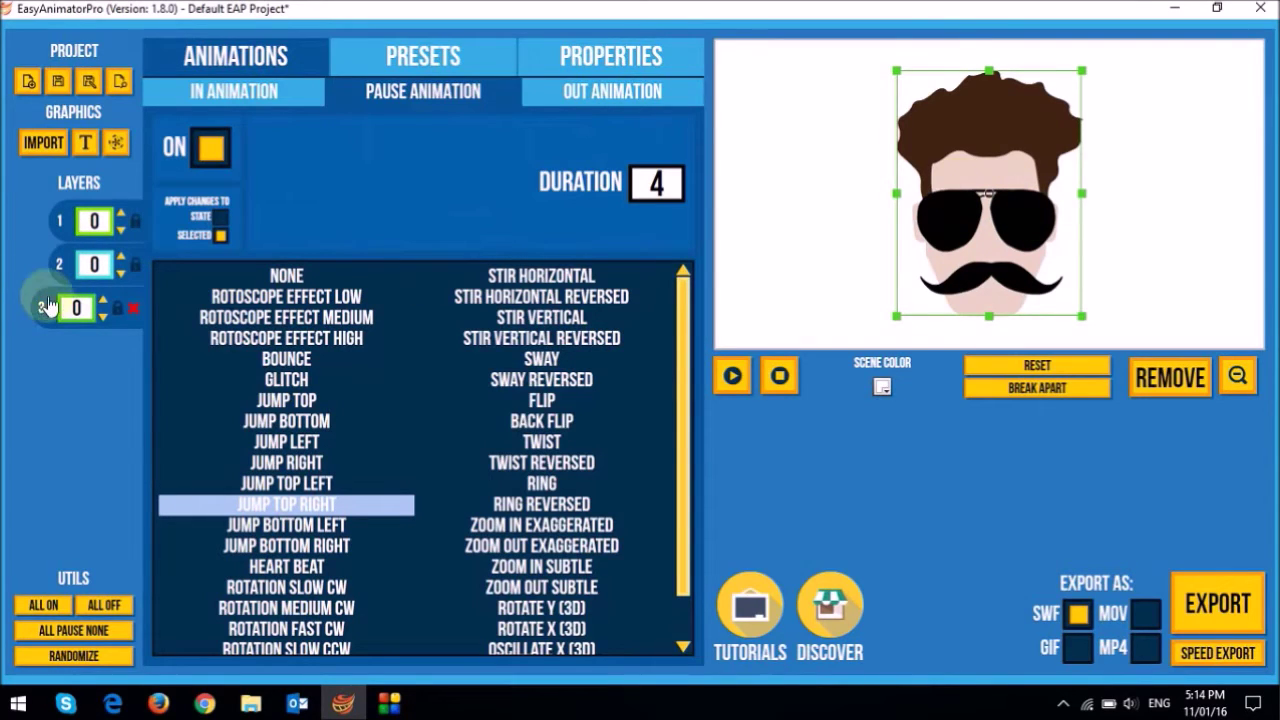
pyautogui.click(50, 220)
pyautogui.click(55, 264)
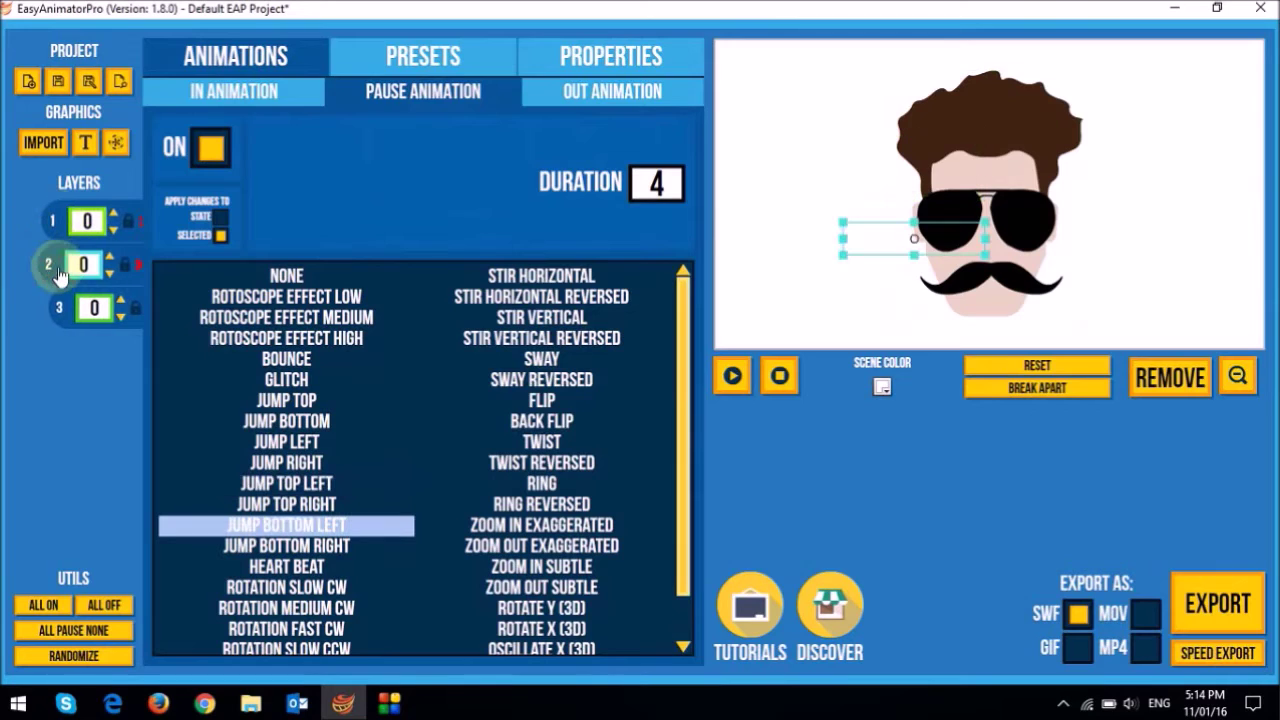
pyautogui.click(56, 310)
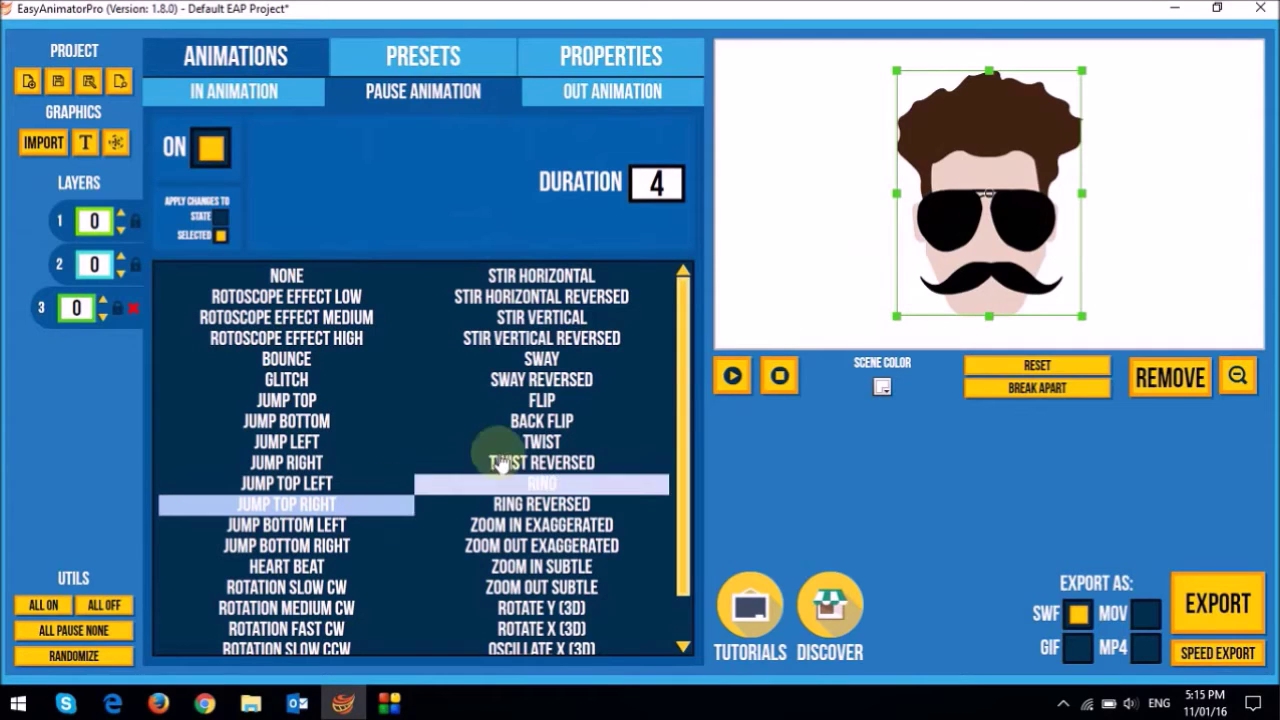
# Step: Set the head's pause effect to Zoom In Subtle and the sunglasses' to Rotoscope Effect Low
pyautogui.click(564, 570)
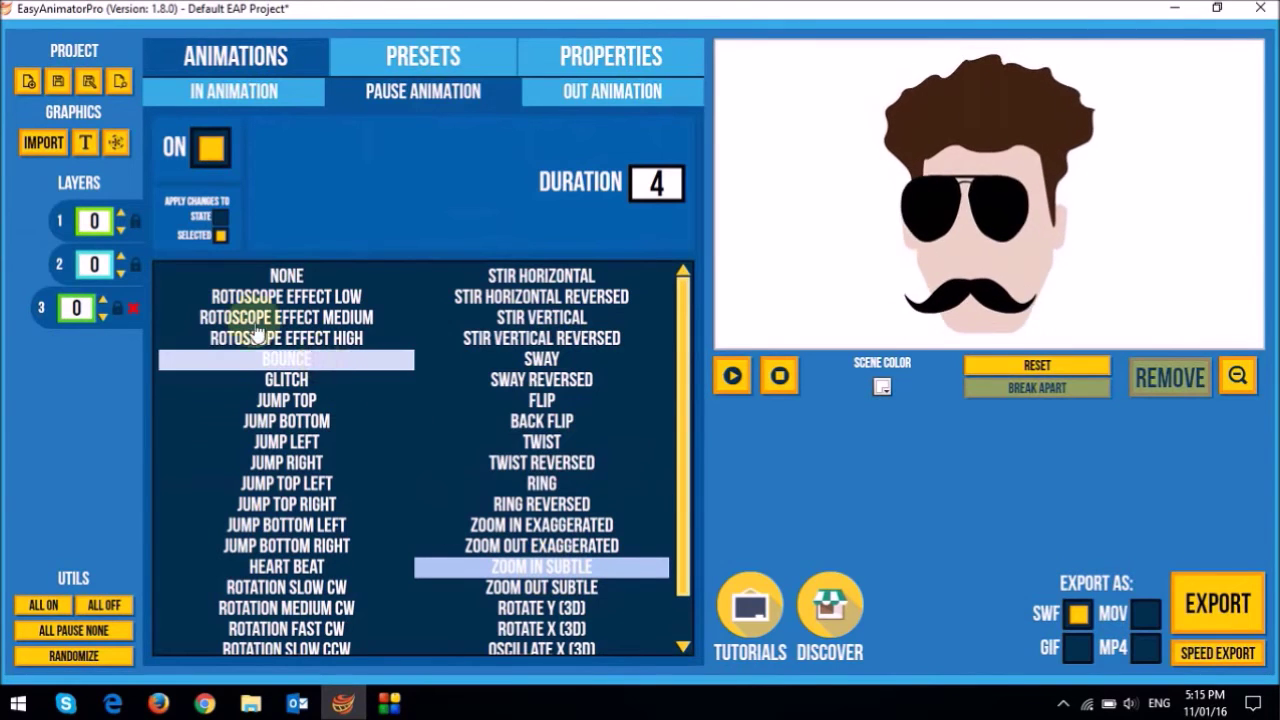
pyautogui.click(66, 230)
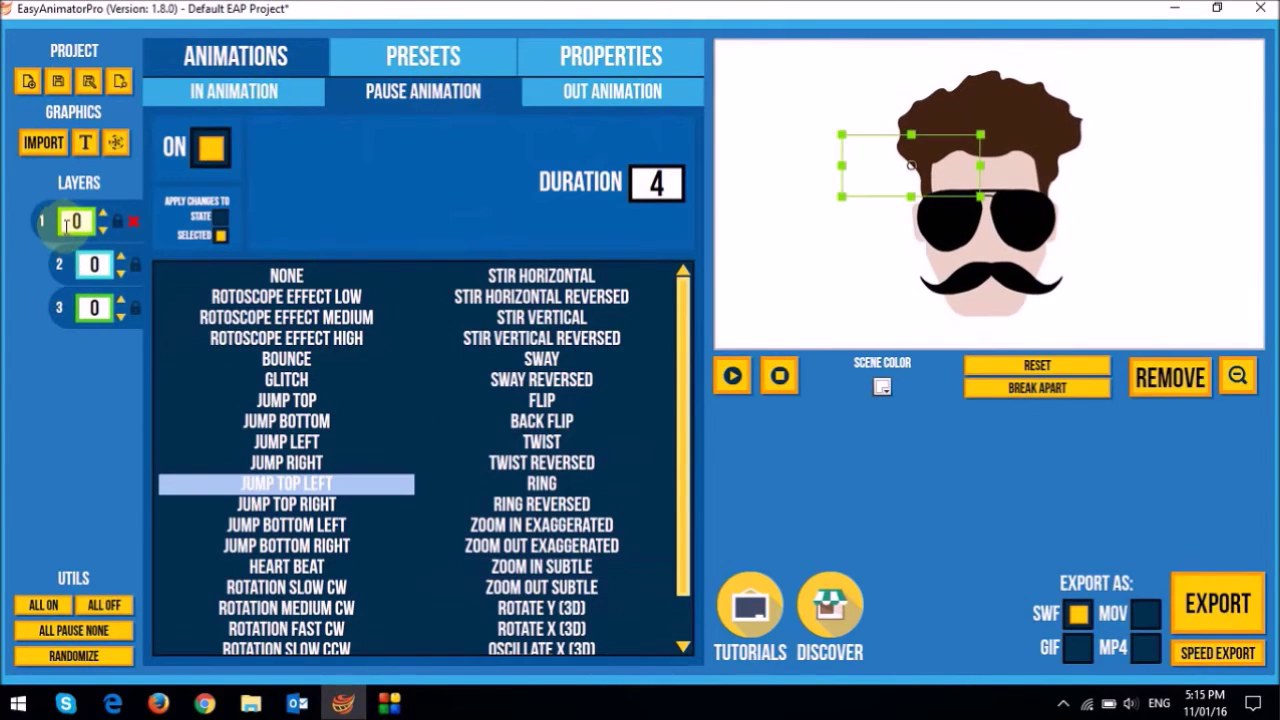
pyautogui.click(330, 297)
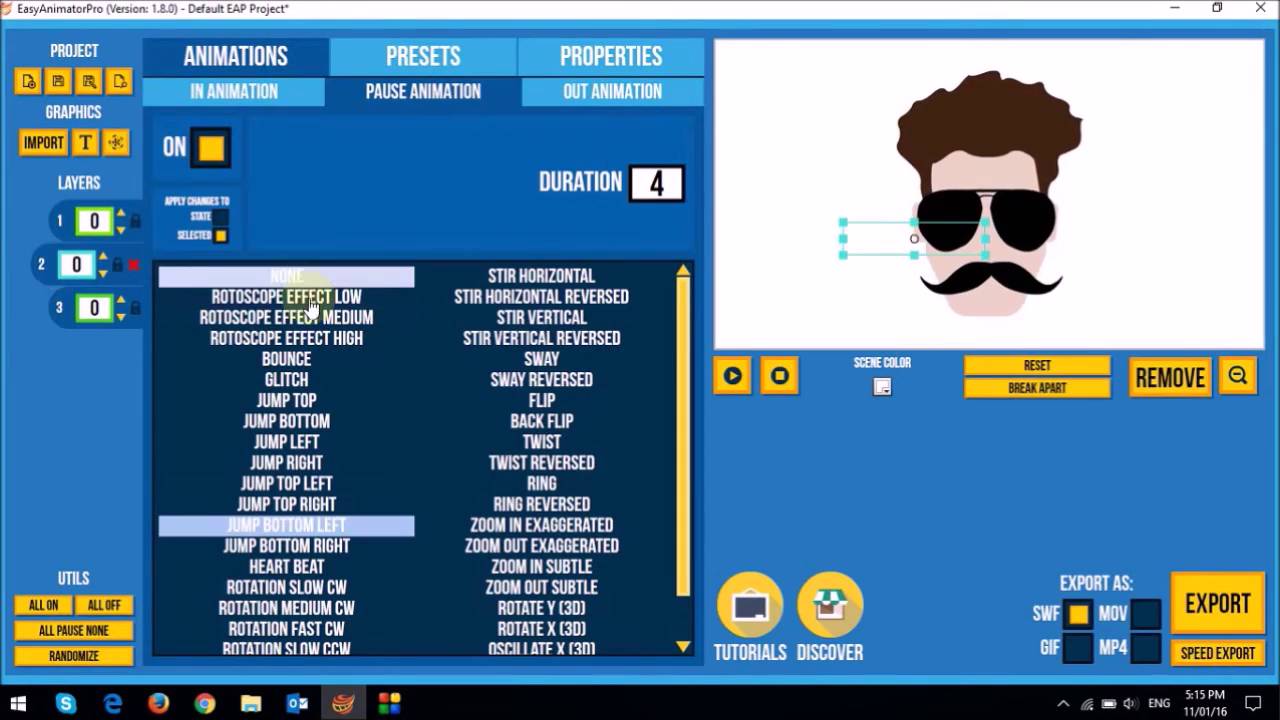
pyautogui.click(325, 297)
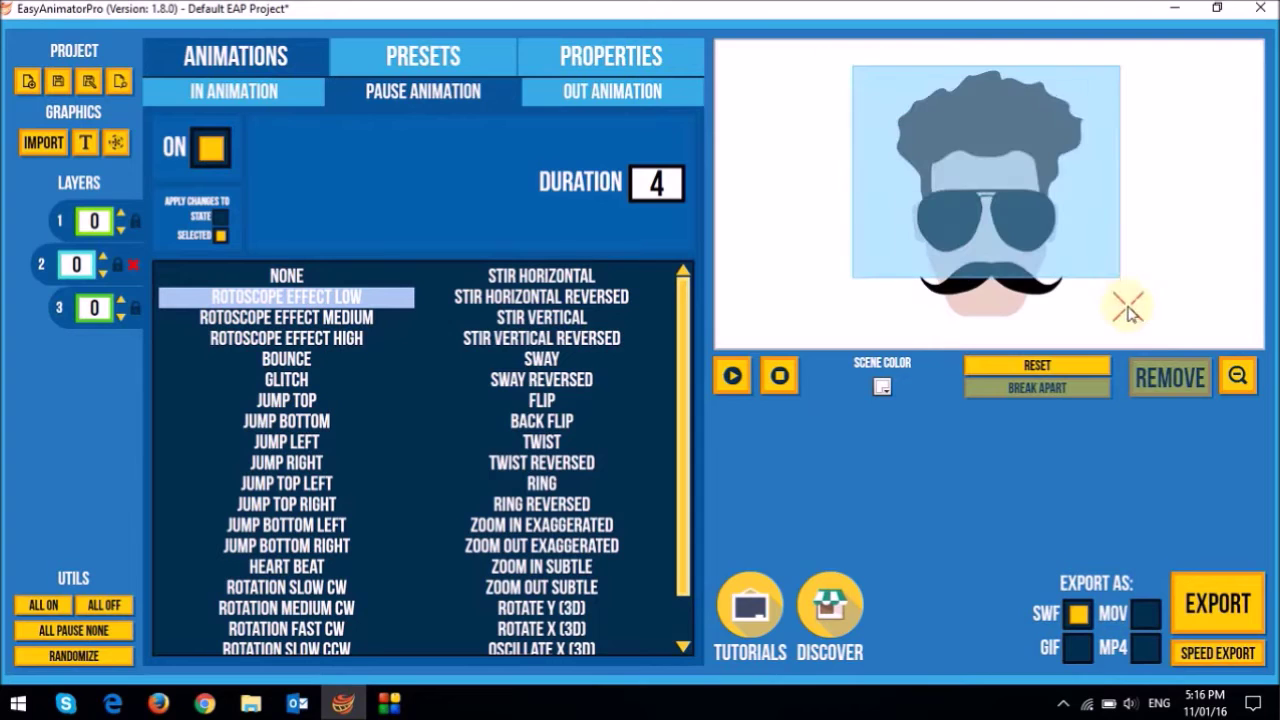
# Step: Select the mustached face graphic on the stage and delete it, confirming the removal
pyautogui.click(1120, 310)
pyautogui.click(1170, 377)
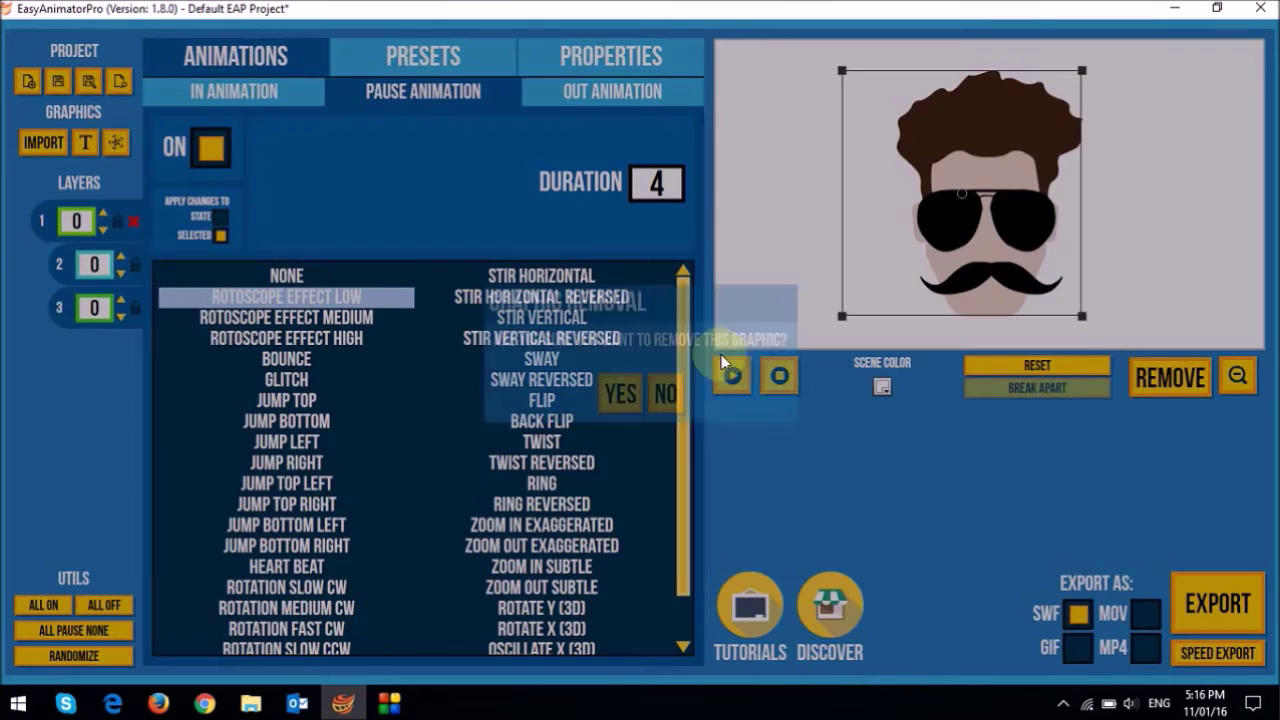
pyautogui.click(619, 393)
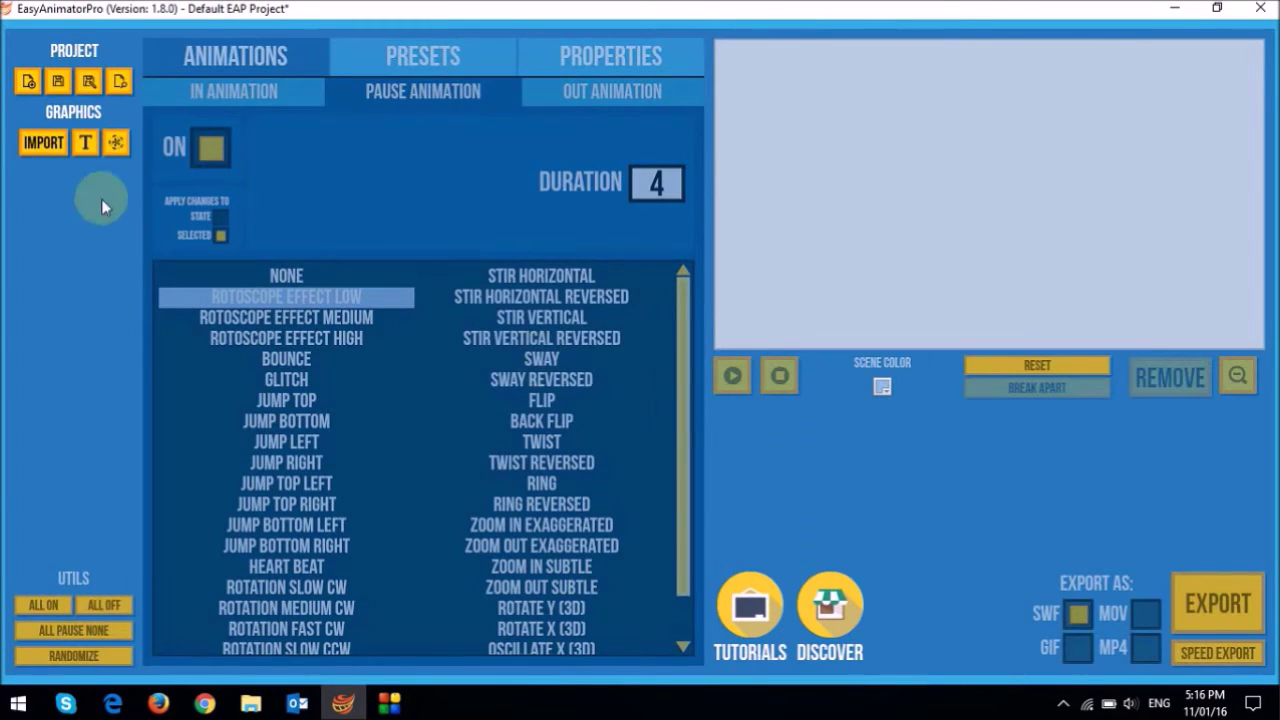
# Step: Import the Circle_Puzzle SVG from the EAP Demo SVGs folder
pyautogui.click(44, 145)
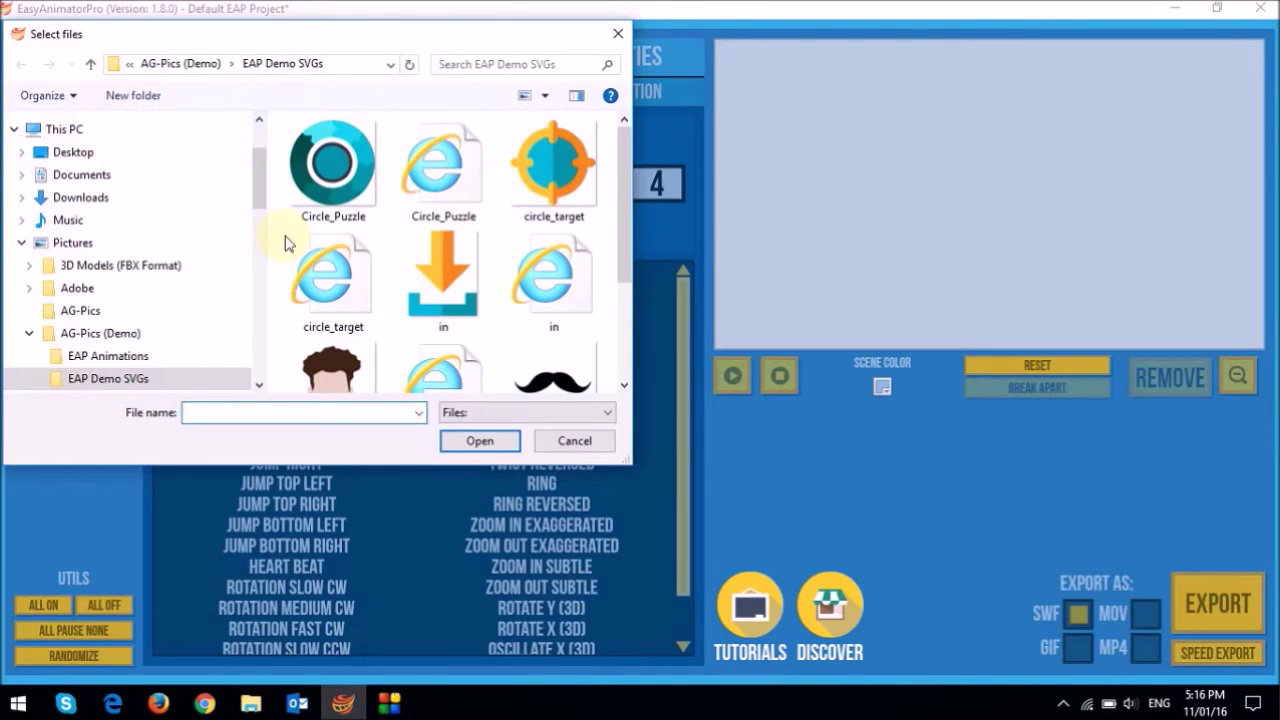
pyautogui.click(448, 177)
pyautogui.click(480, 441)
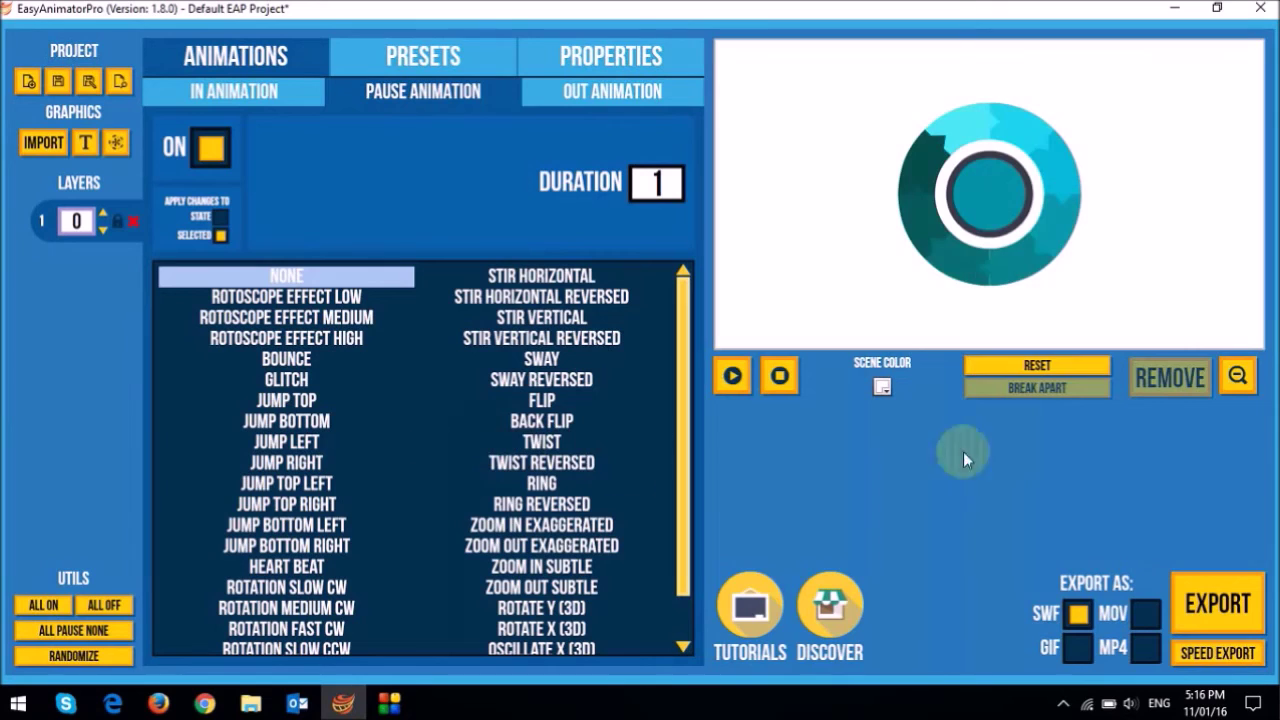
# Step: Break apart the circle graphic and pull the outer ring off the inner circle
pyautogui.moveTo(1005, 222)
pyautogui.mouseDown()
pyautogui.moveTo(895, 236)
pyautogui.moveTo(1037, 232)
pyautogui.moveTo(1058, 135)
pyautogui.moveTo(1002, 197)
pyautogui.mouseUp()
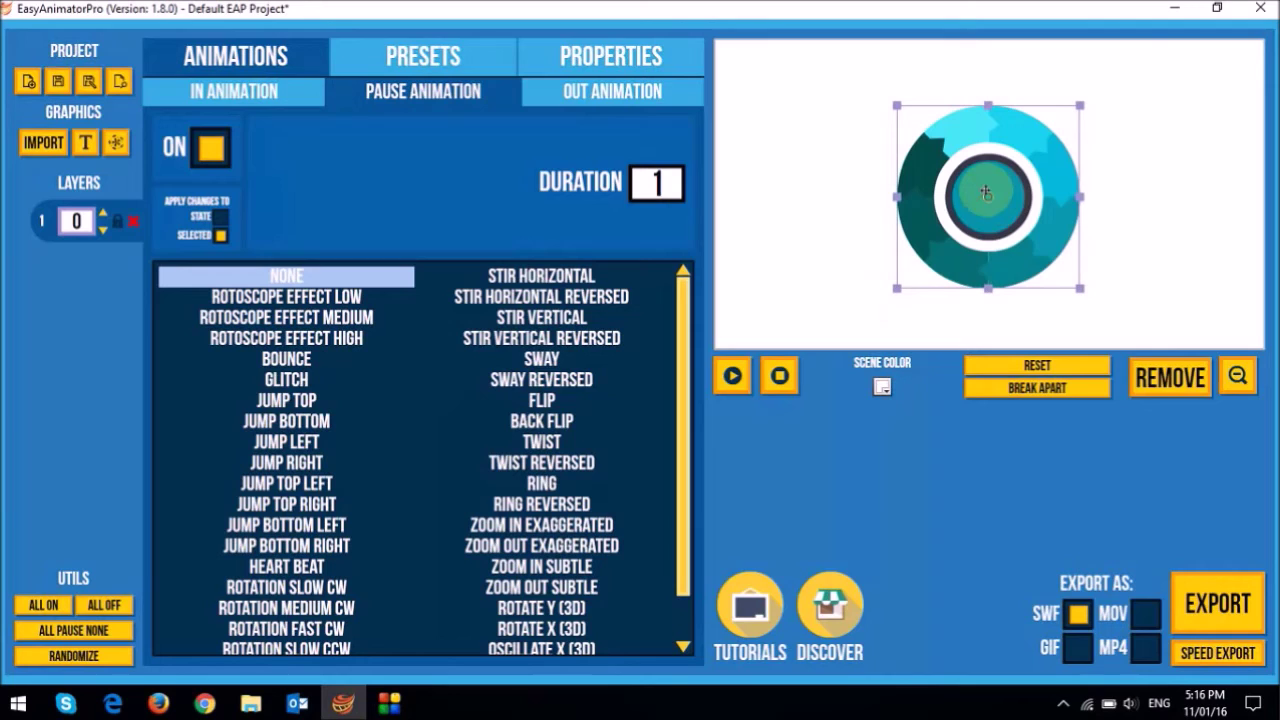
pyautogui.click(1047, 392)
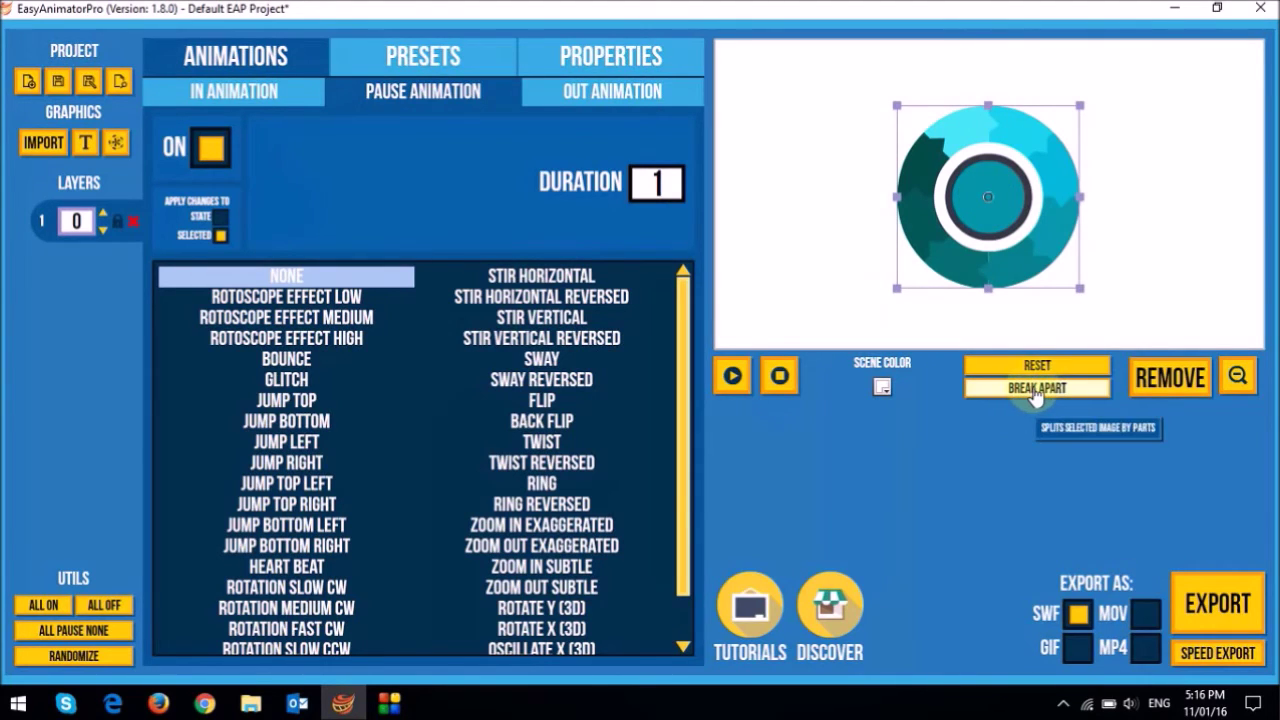
pyautogui.click(1034, 390)
pyautogui.moveTo(951, 277); pyautogui.dragTo(1023, 251)
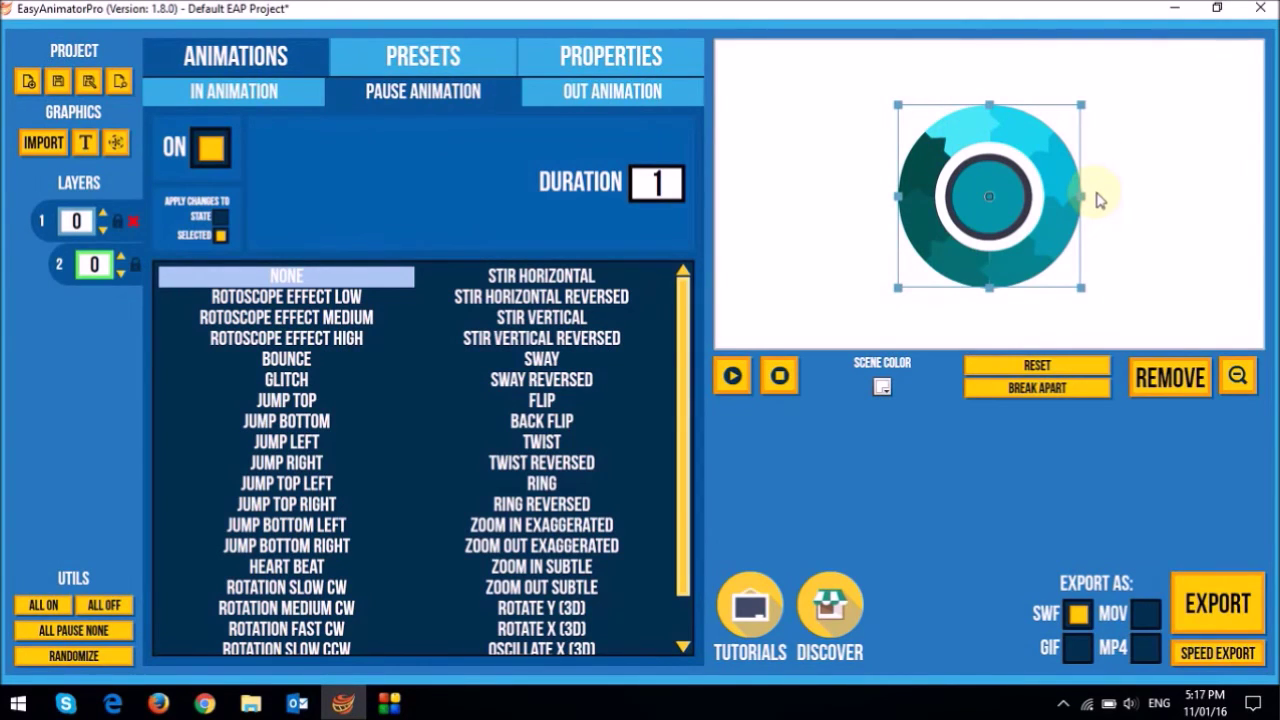
# Step: Give the outer ring the Pie Chart In entrance effect set to 75 percent
pyautogui.click(240, 93)
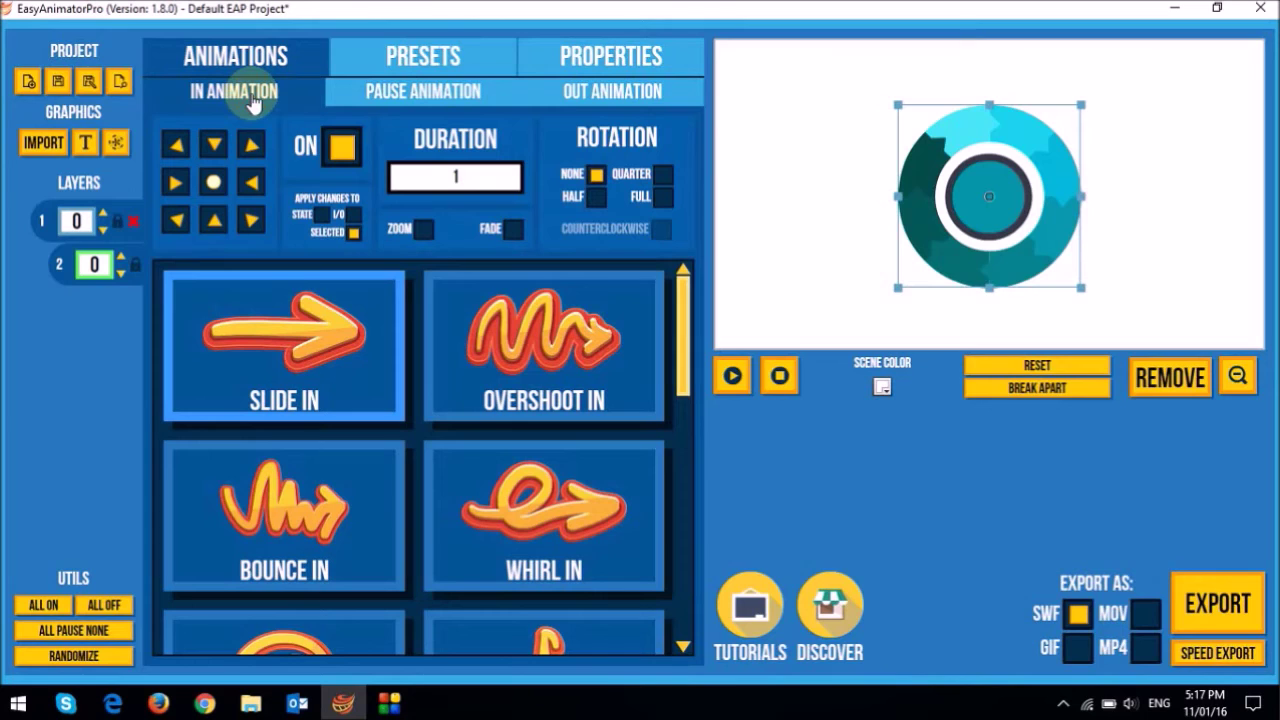
pyautogui.moveTo(678, 366); pyautogui.dragTo(686, 491)
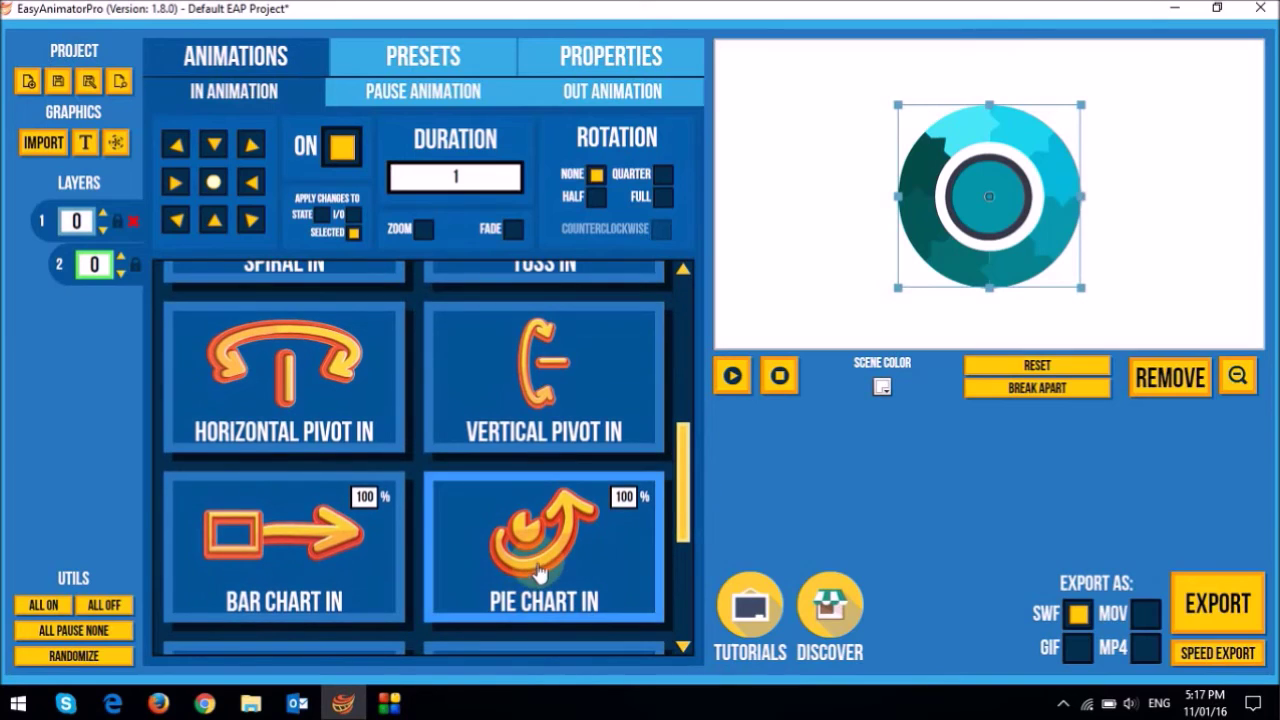
pyautogui.click(541, 568)
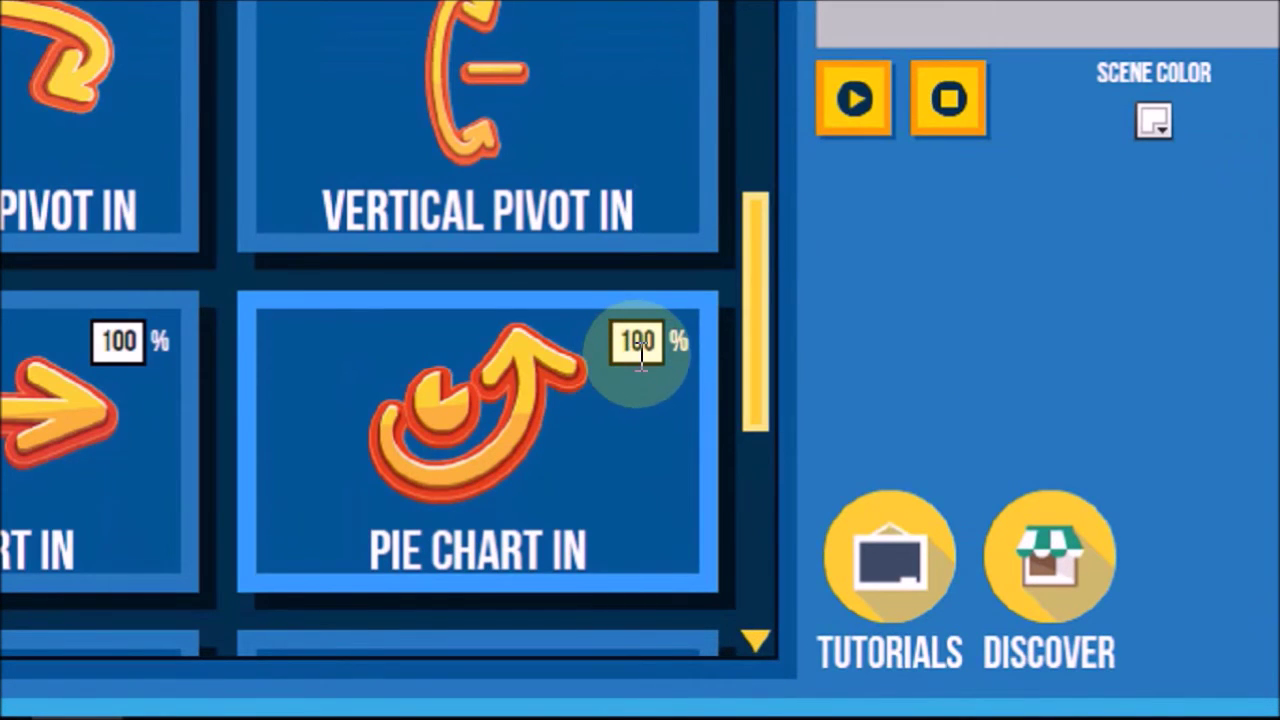
pyautogui.click(657, 343)
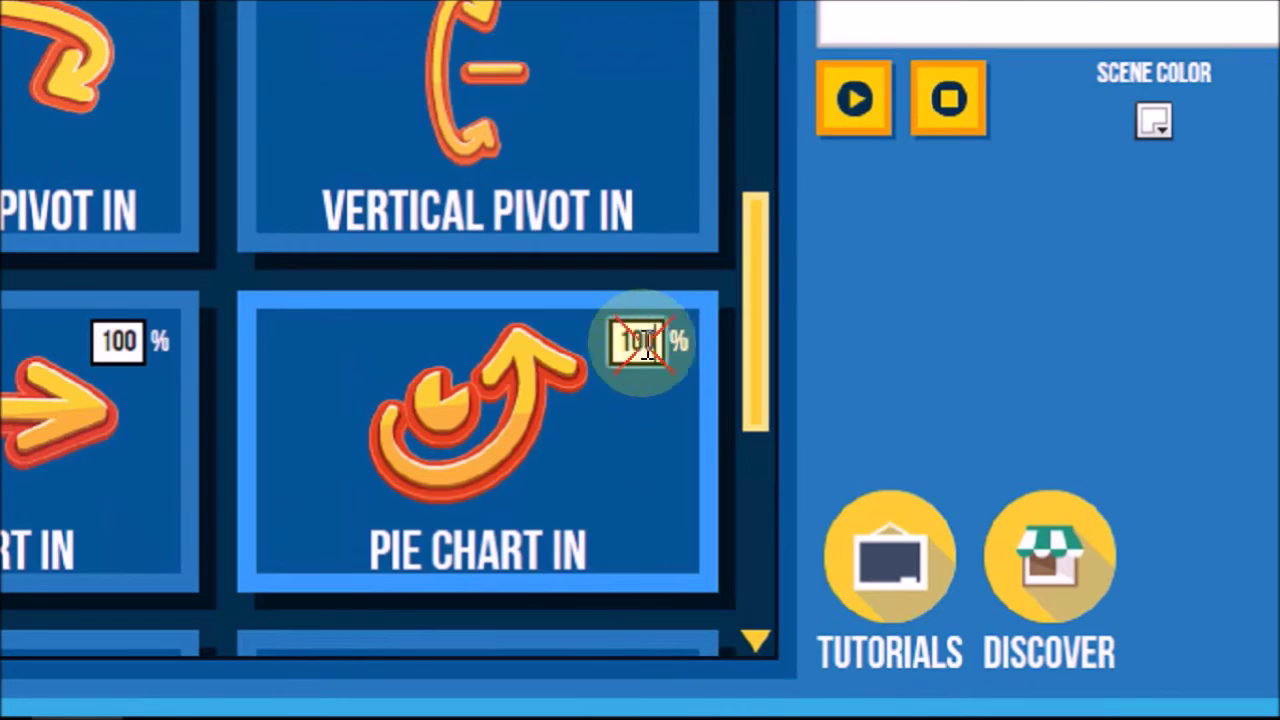
pyautogui.write('75')
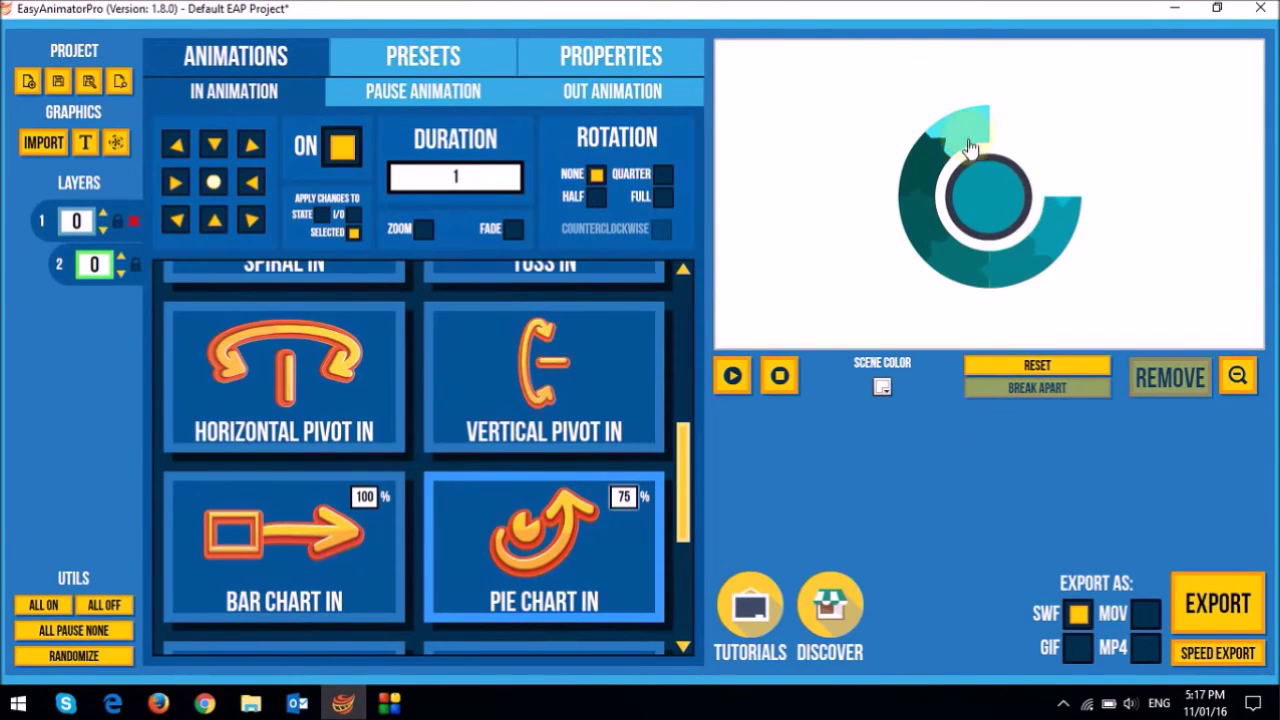
# Step: Replay the pie chart entrance preview and select the inner circle's layer
pyautogui.click(1131, 320)
pyautogui.click(1007, 150)
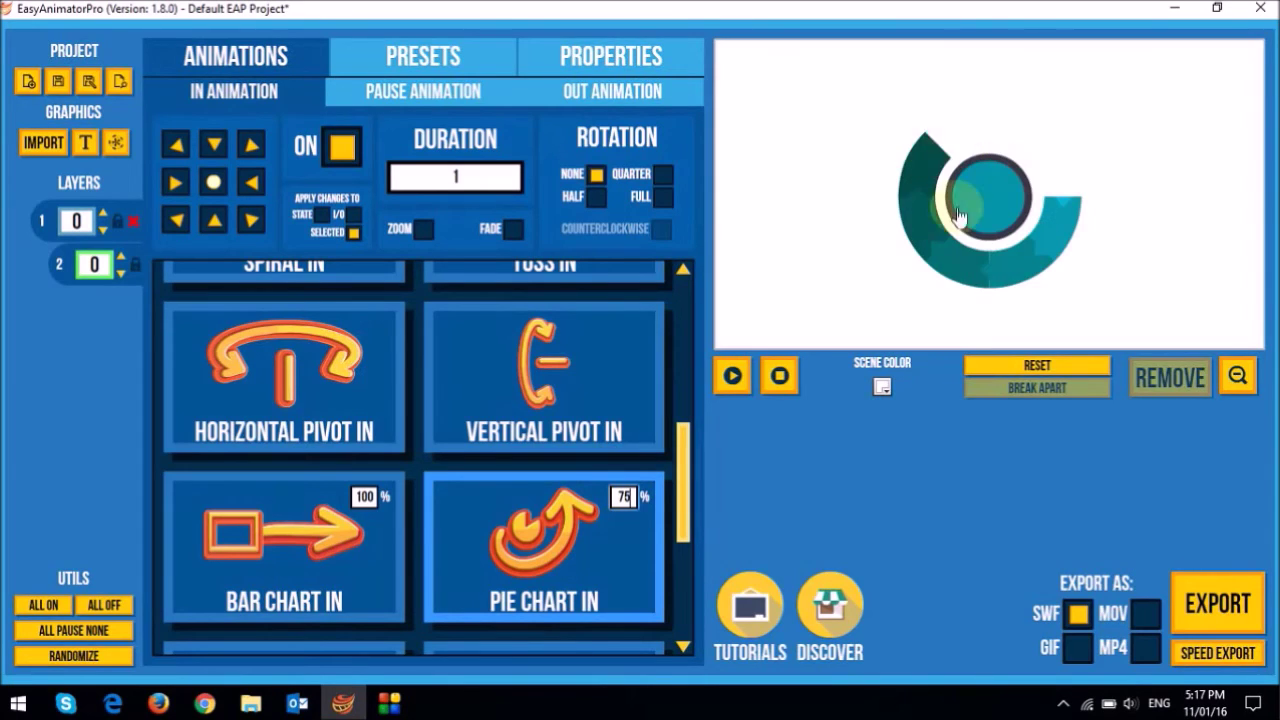
pyautogui.click(52, 270)
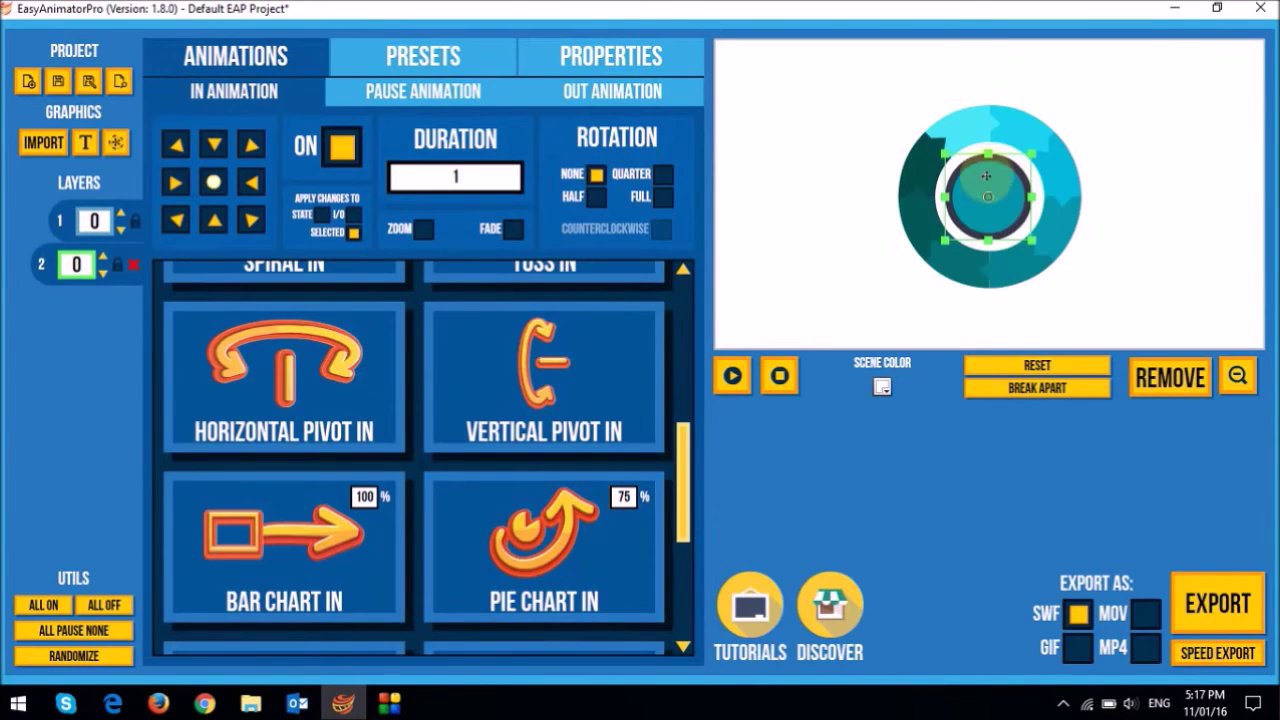
# Step: Apply the Heart Beat pause effect to the inner circle and replay the preview
pyautogui.click(438, 100)
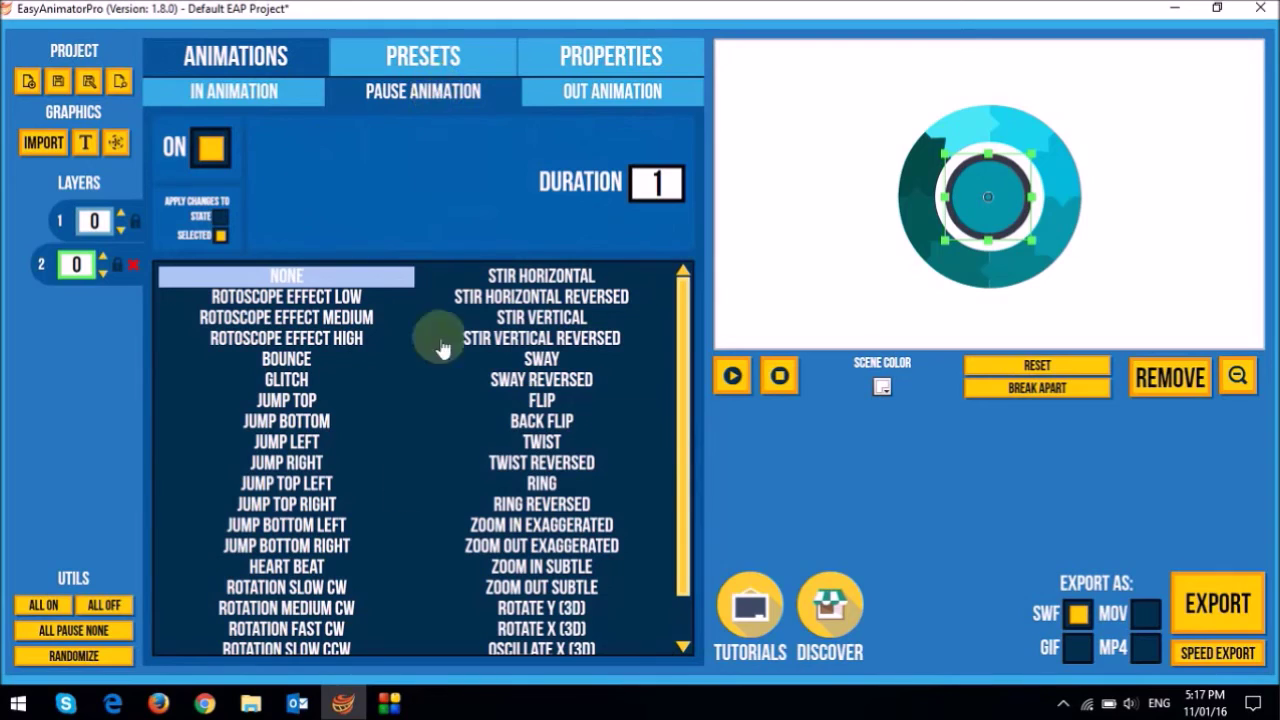
pyautogui.click(318, 568)
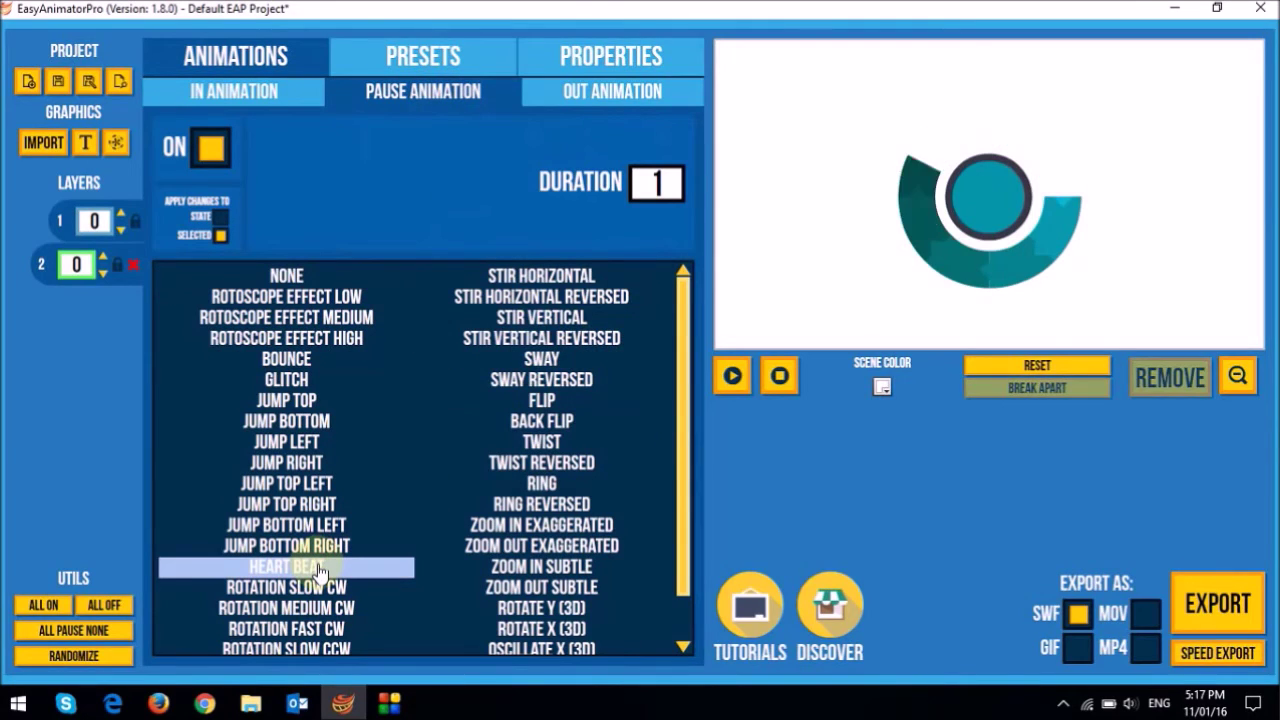
pyautogui.click(988, 383)
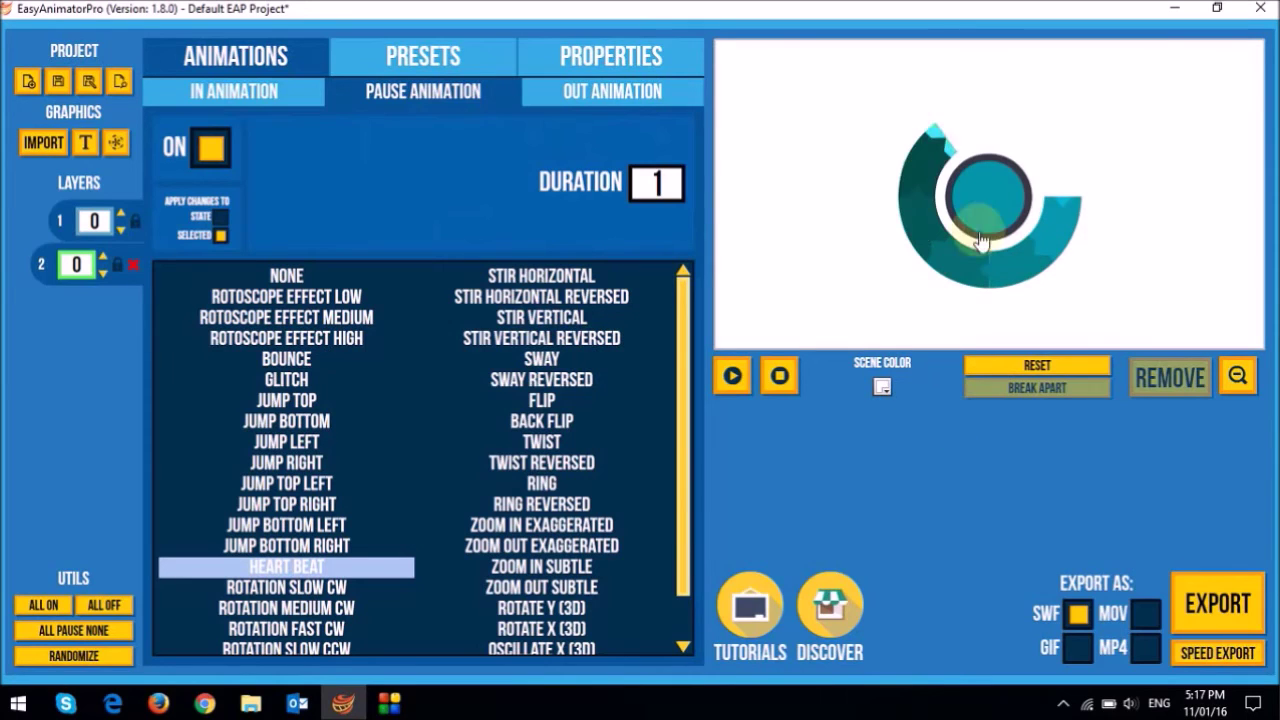
pyautogui.click(86, 144)
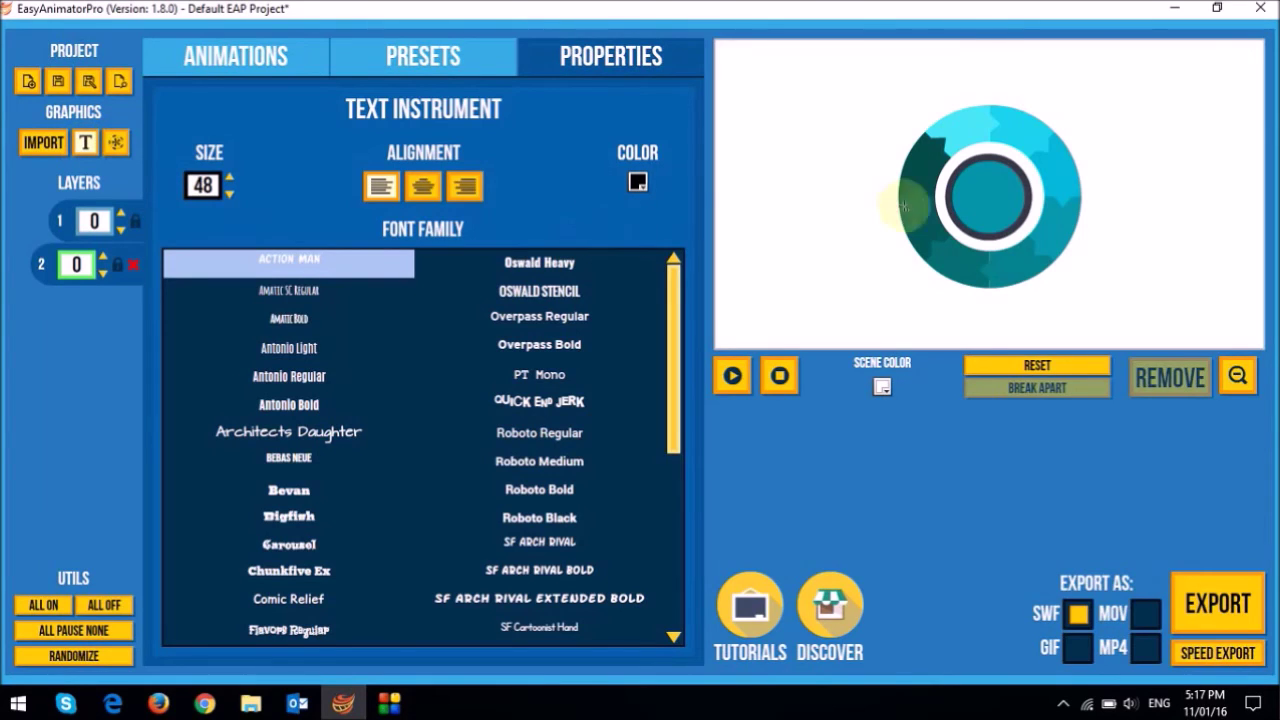
# Step: Place a '75%' text box at the stage centre on a new layer and colour it white
pyautogui.click(988, 197)
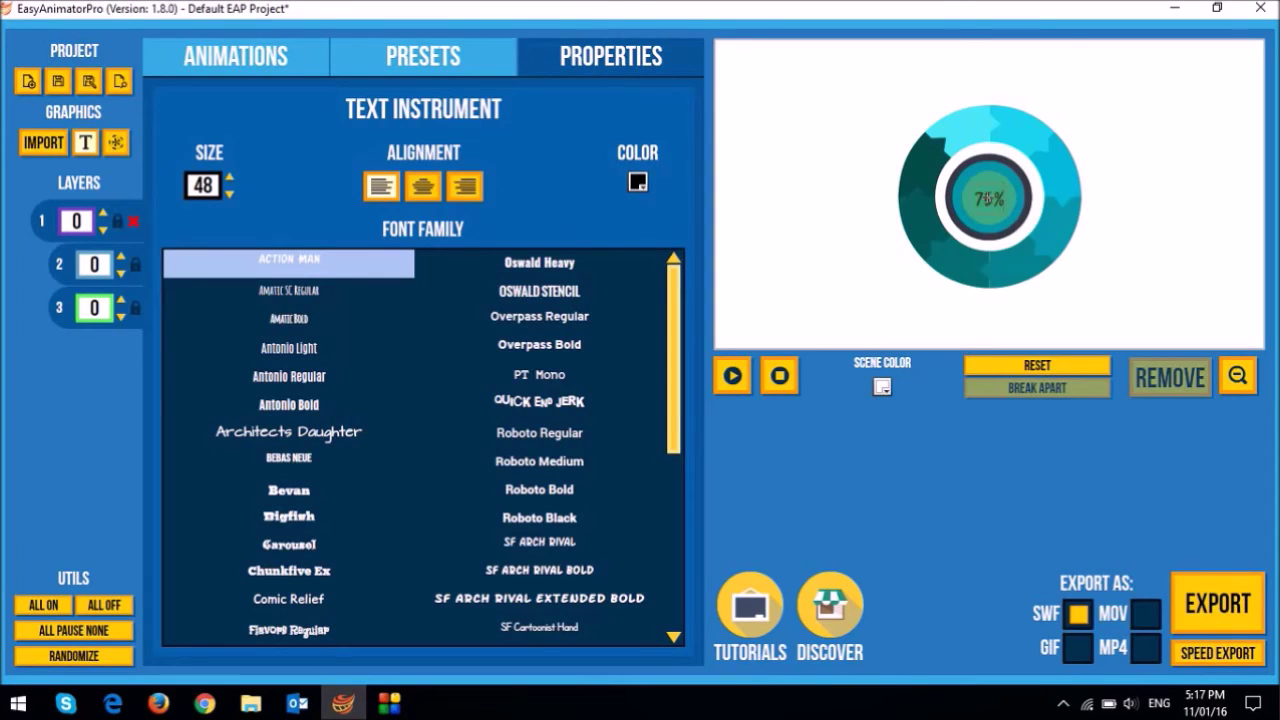
pyautogui.click(999, 224)
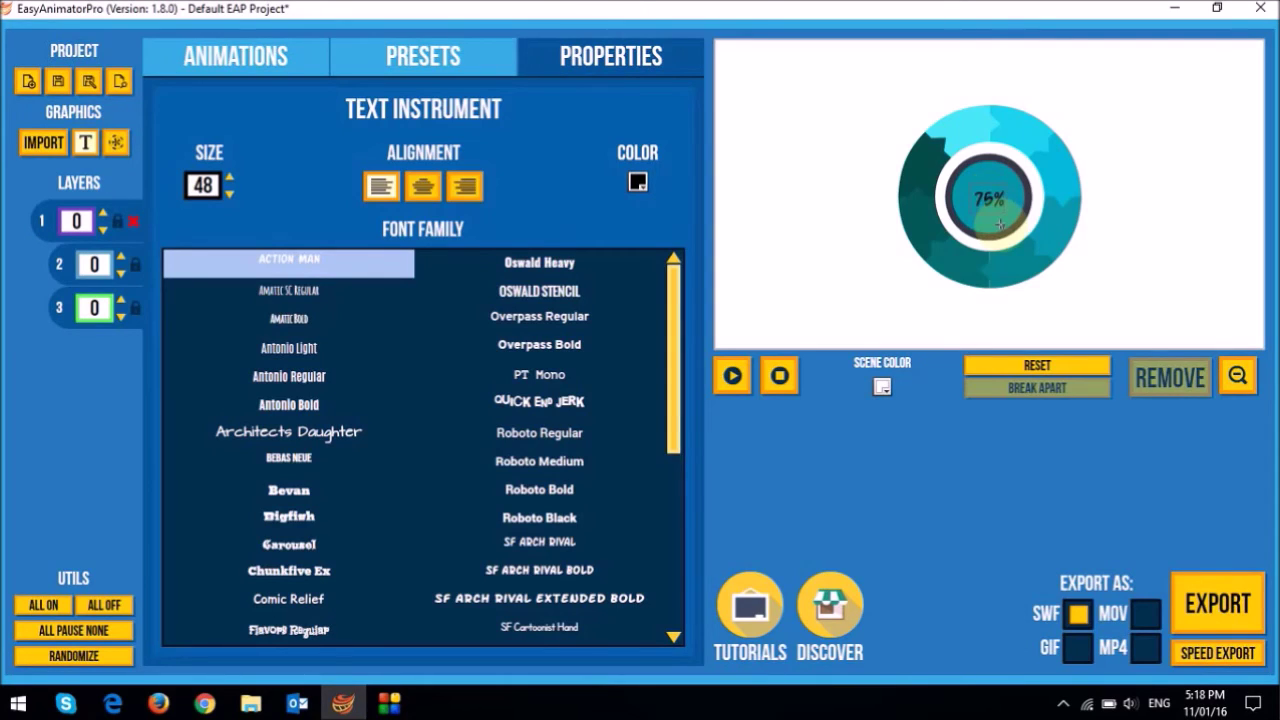
pyautogui.click(1000, 224)
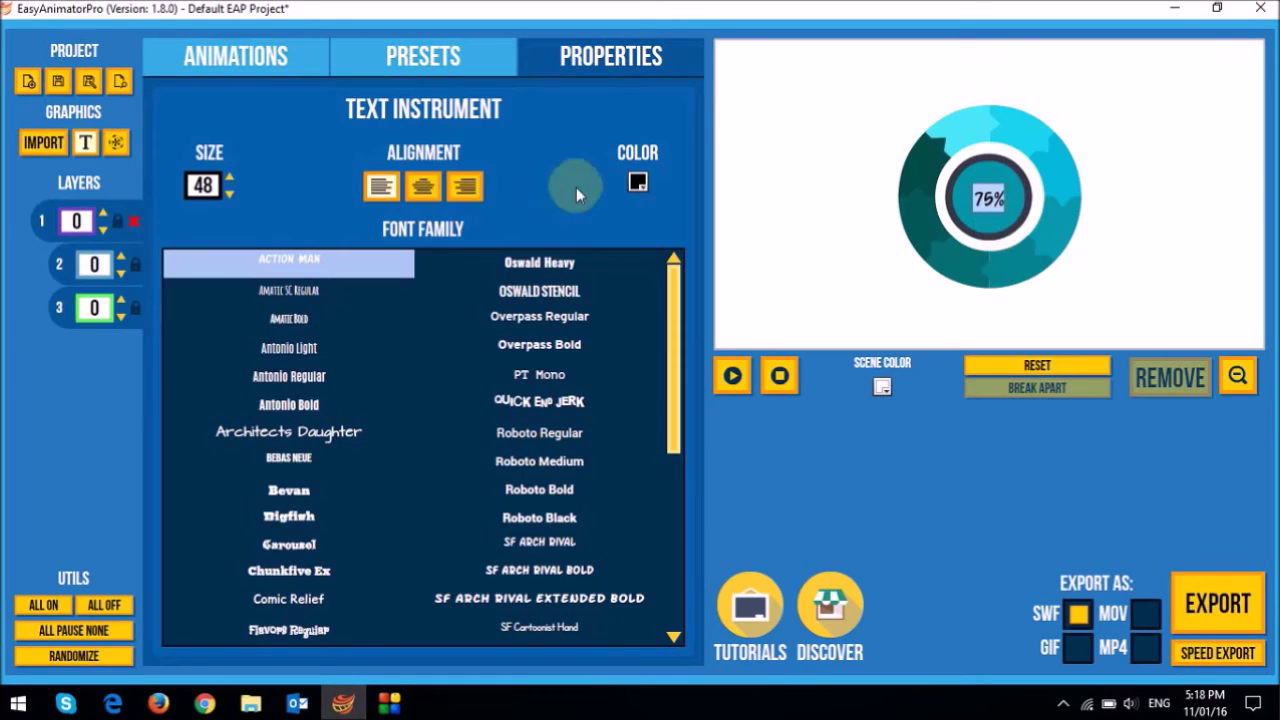
pyautogui.click(637, 184)
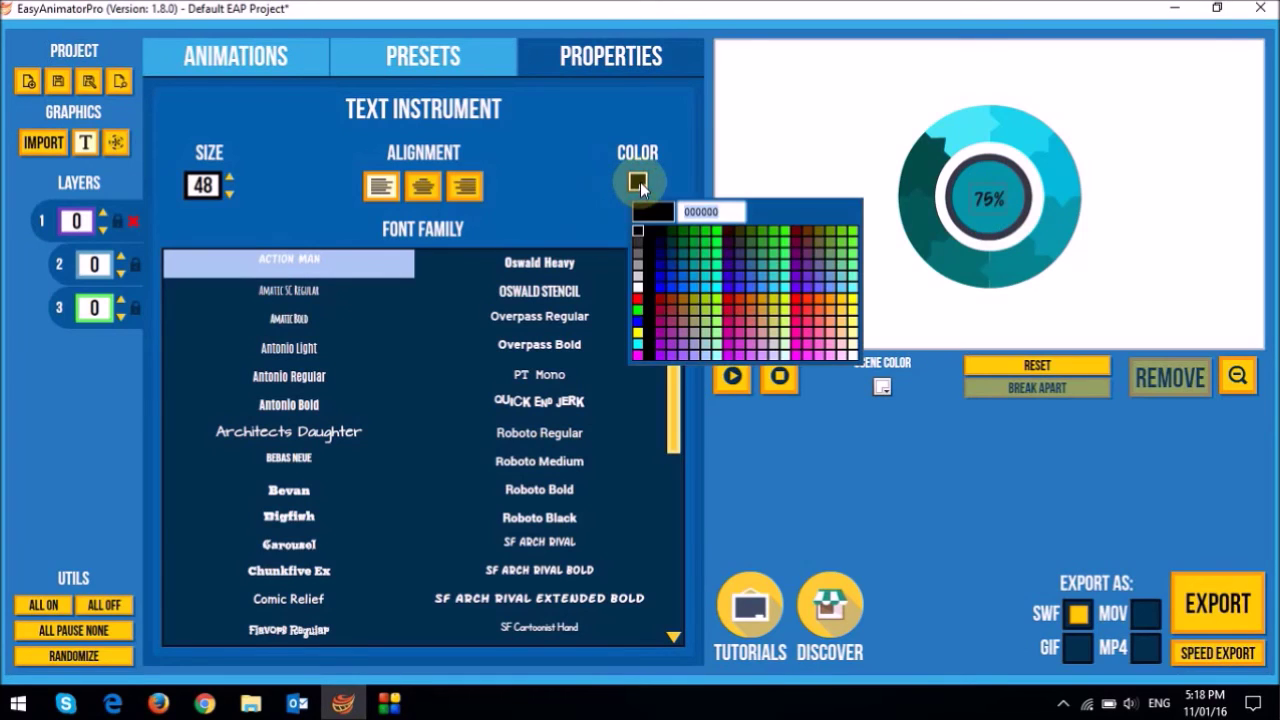
pyautogui.click(637, 291)
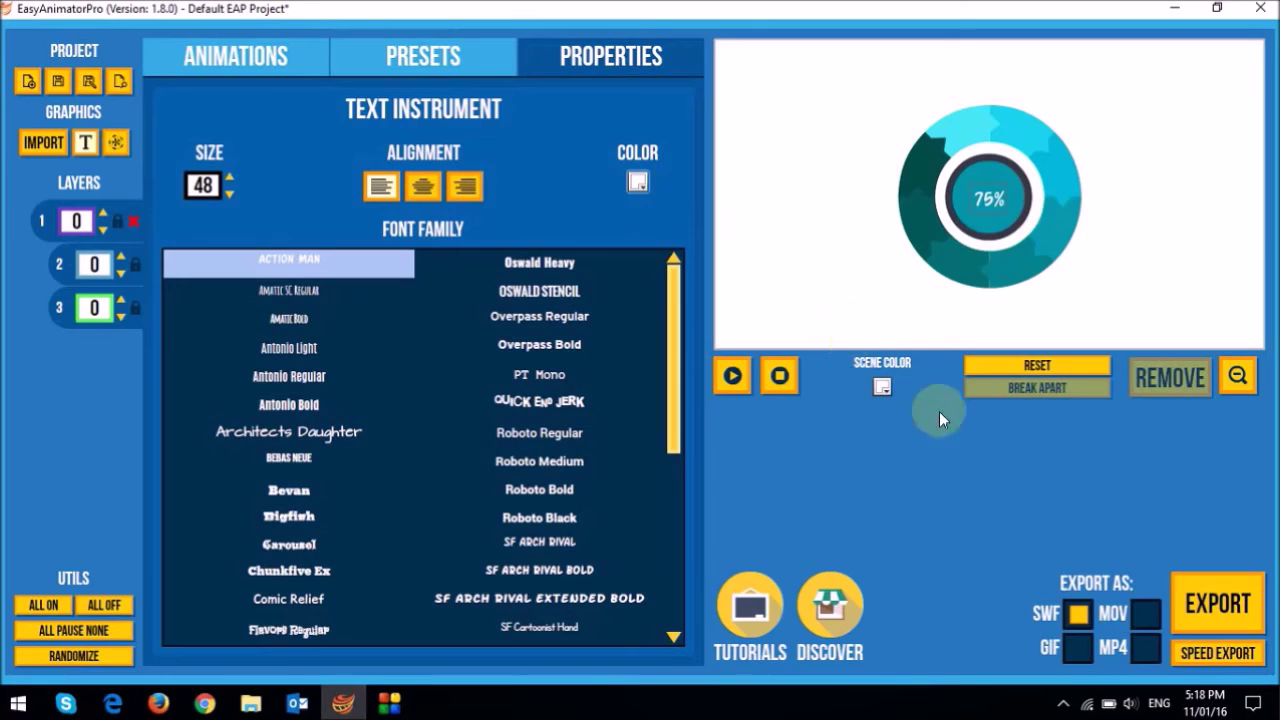
pyautogui.click(745, 380)
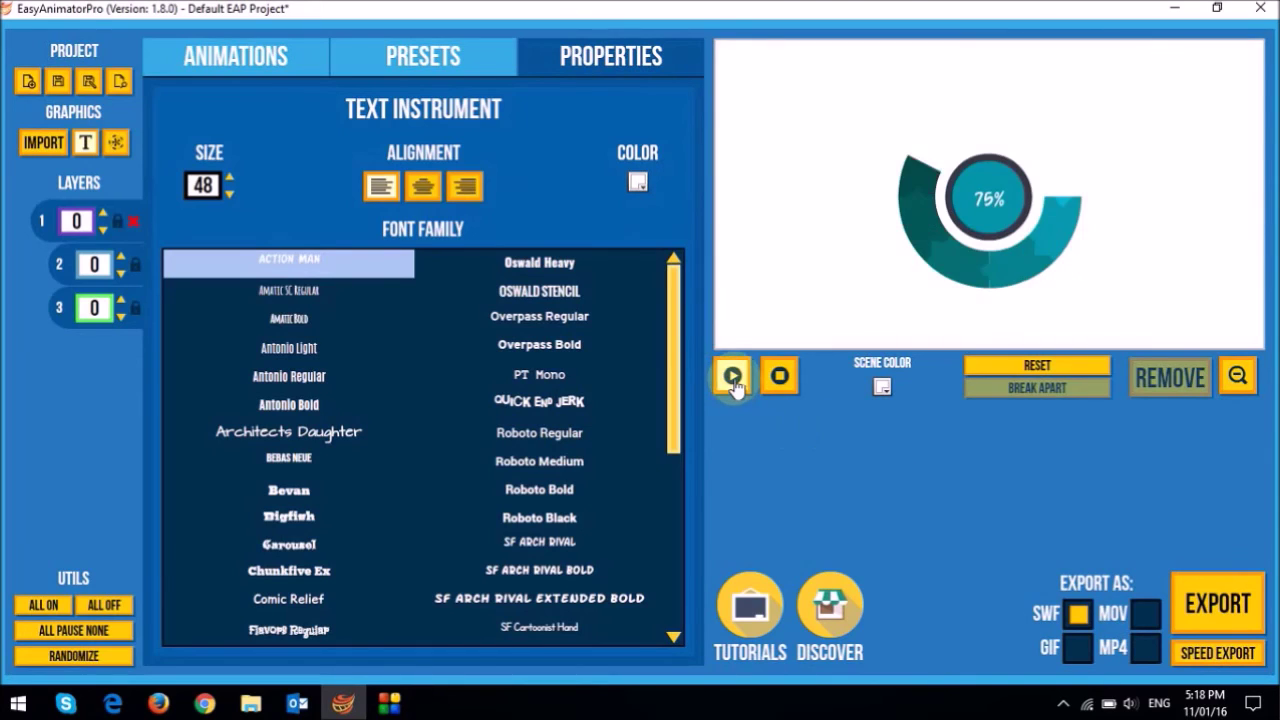
pyautogui.click(732, 377)
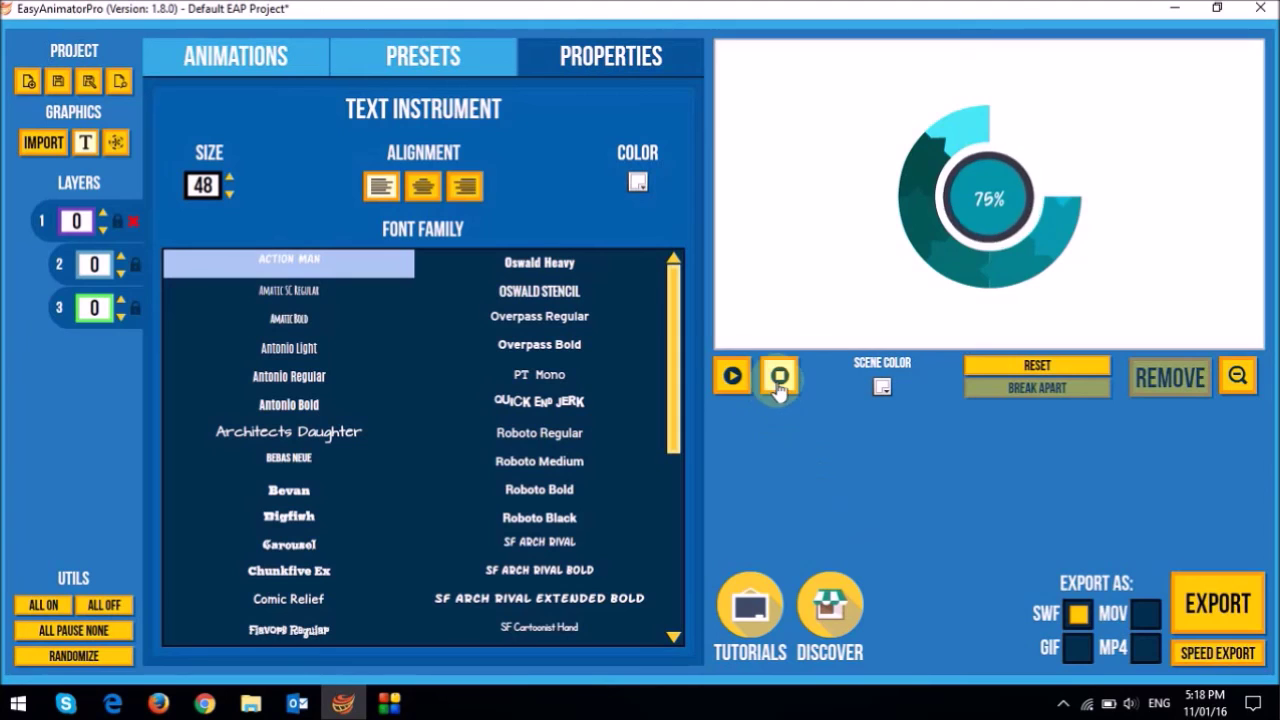